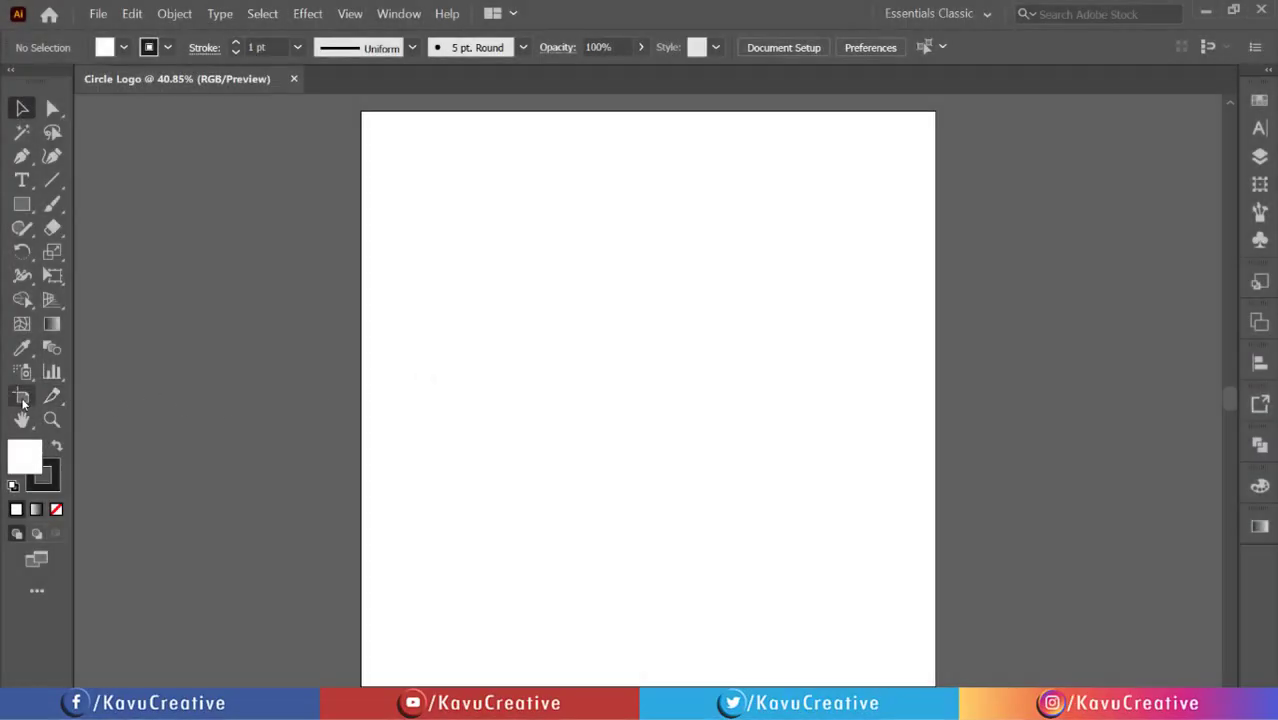
# Turn on the artboard's centre mark in the Artboard options.
pyautogui.doubleClick(22, 398)
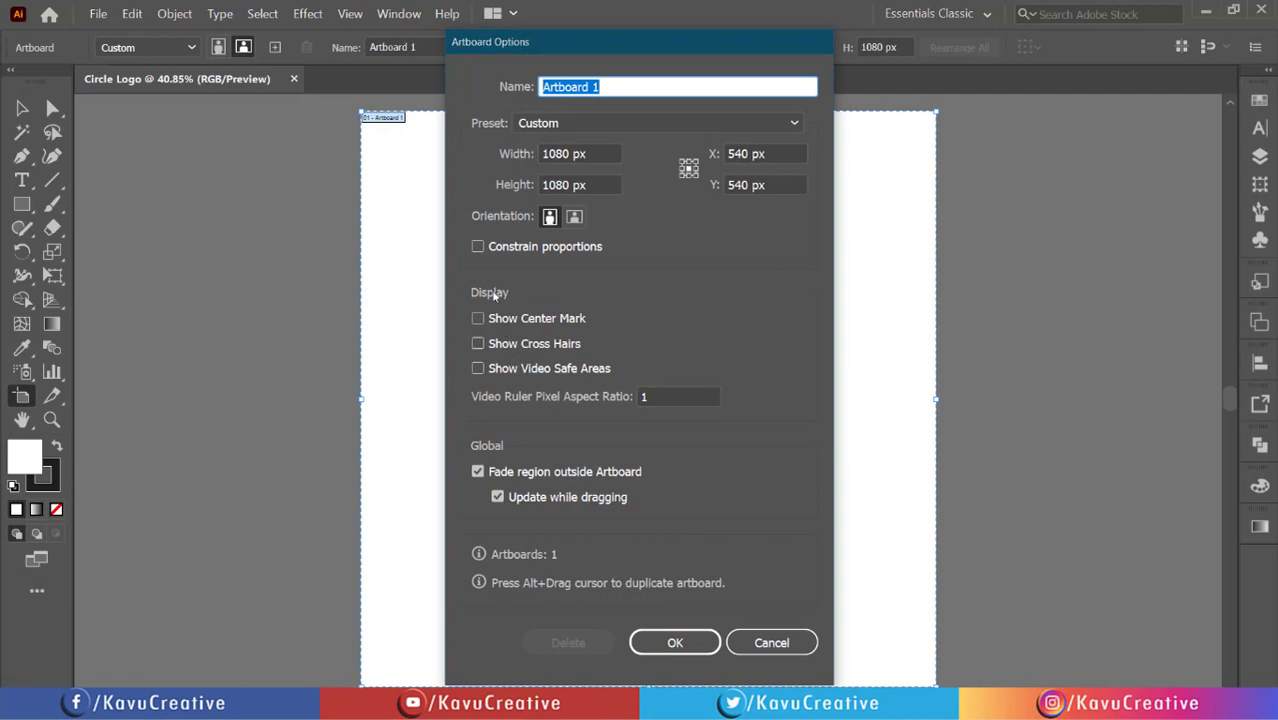
pyautogui.click(478, 318)
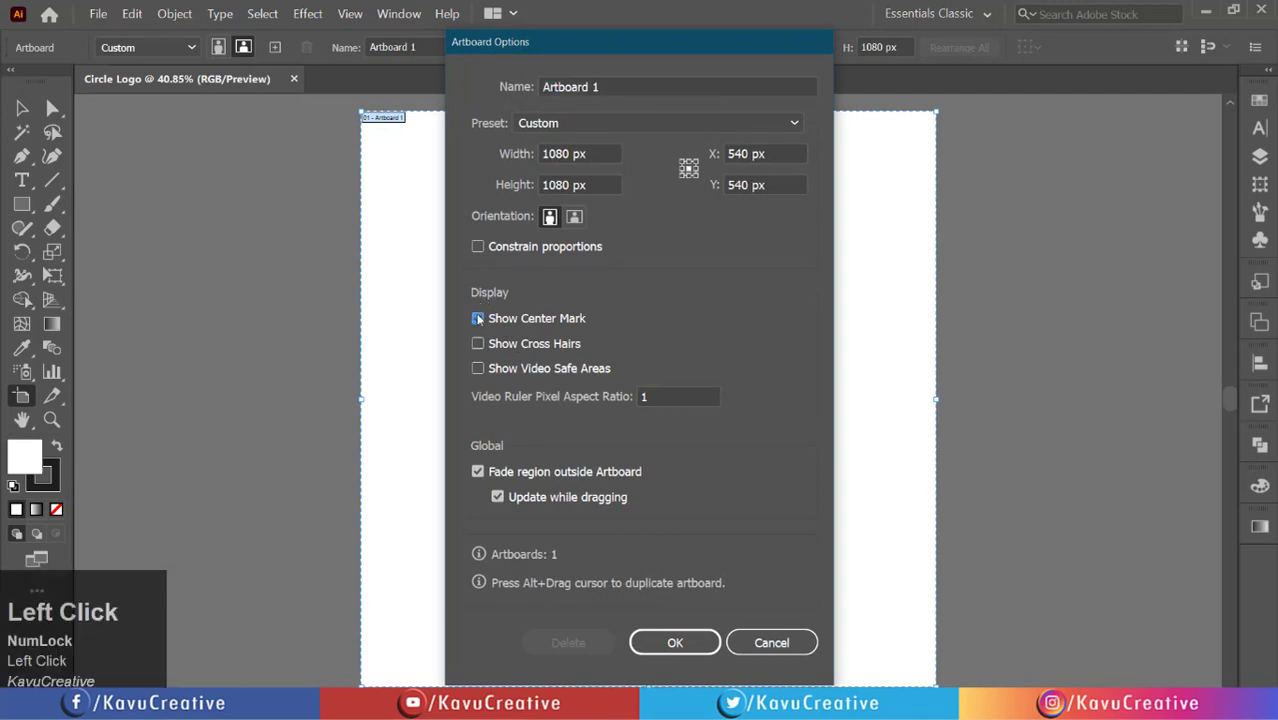
pyautogui.click(675, 642)
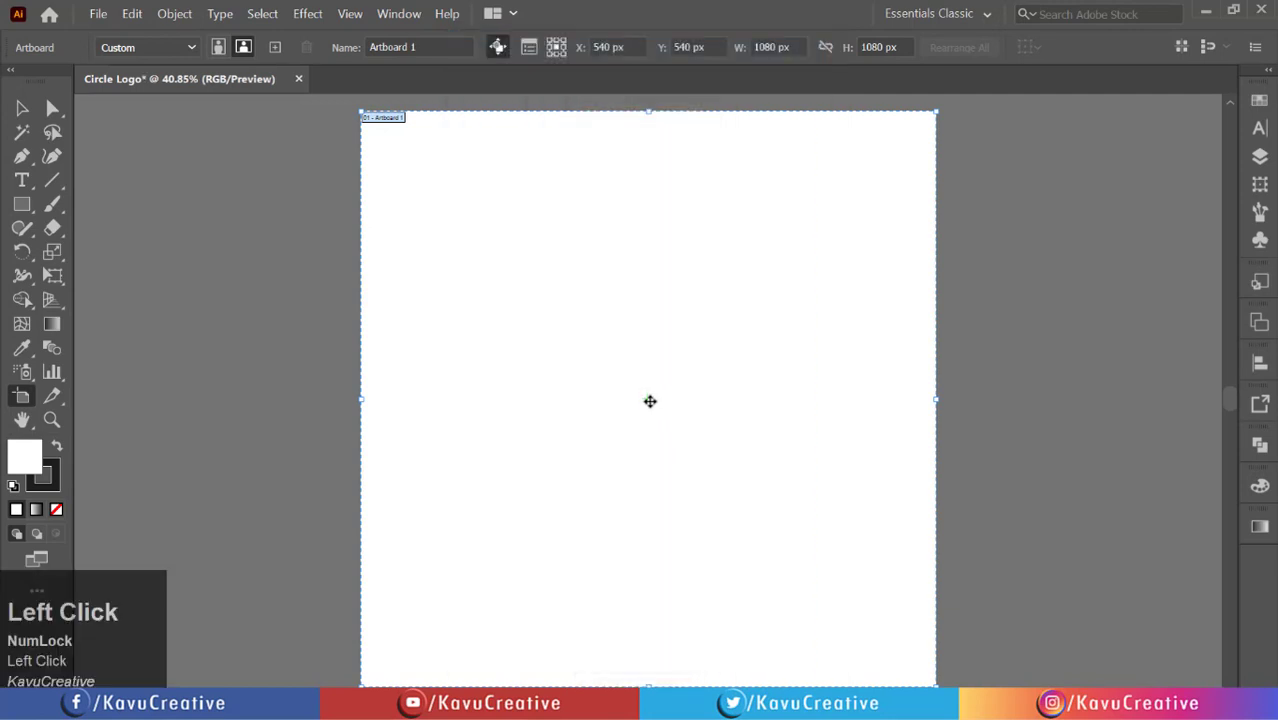
# Set the fill colour to black and the stroke to None.
pyautogui.click(22, 108)
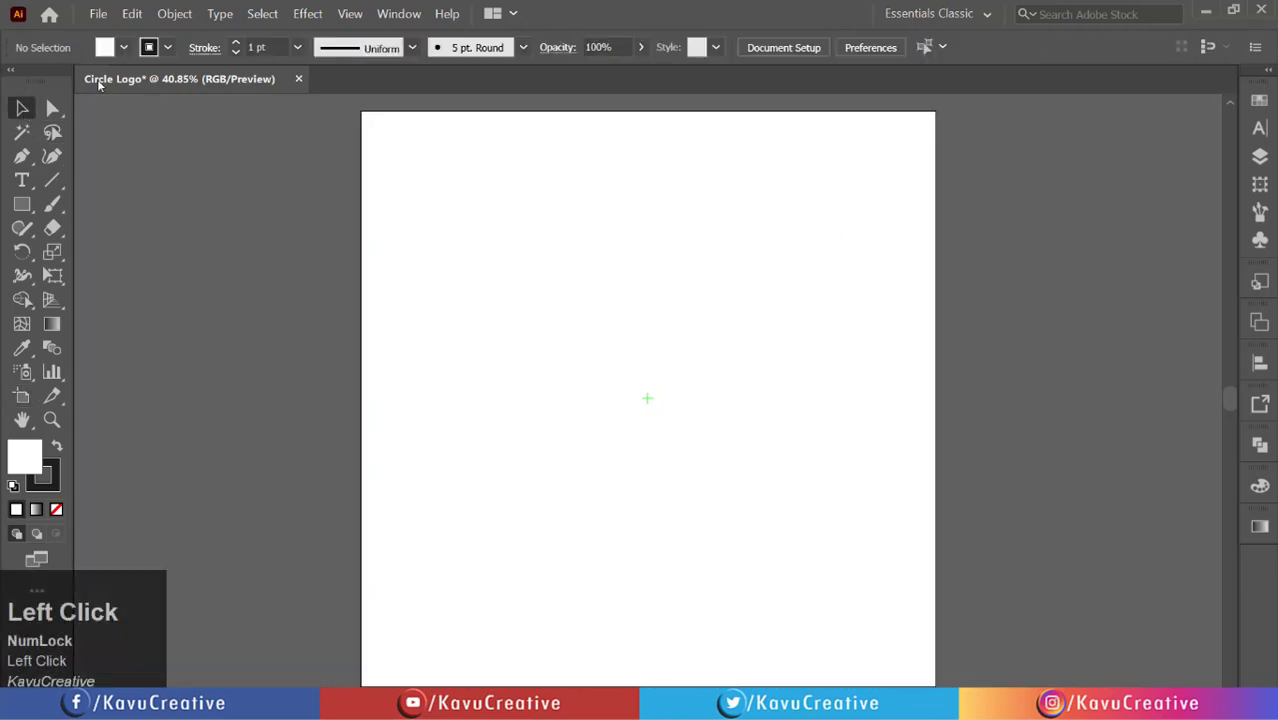
pyautogui.click(124, 47)
pyautogui.click(55, 81)
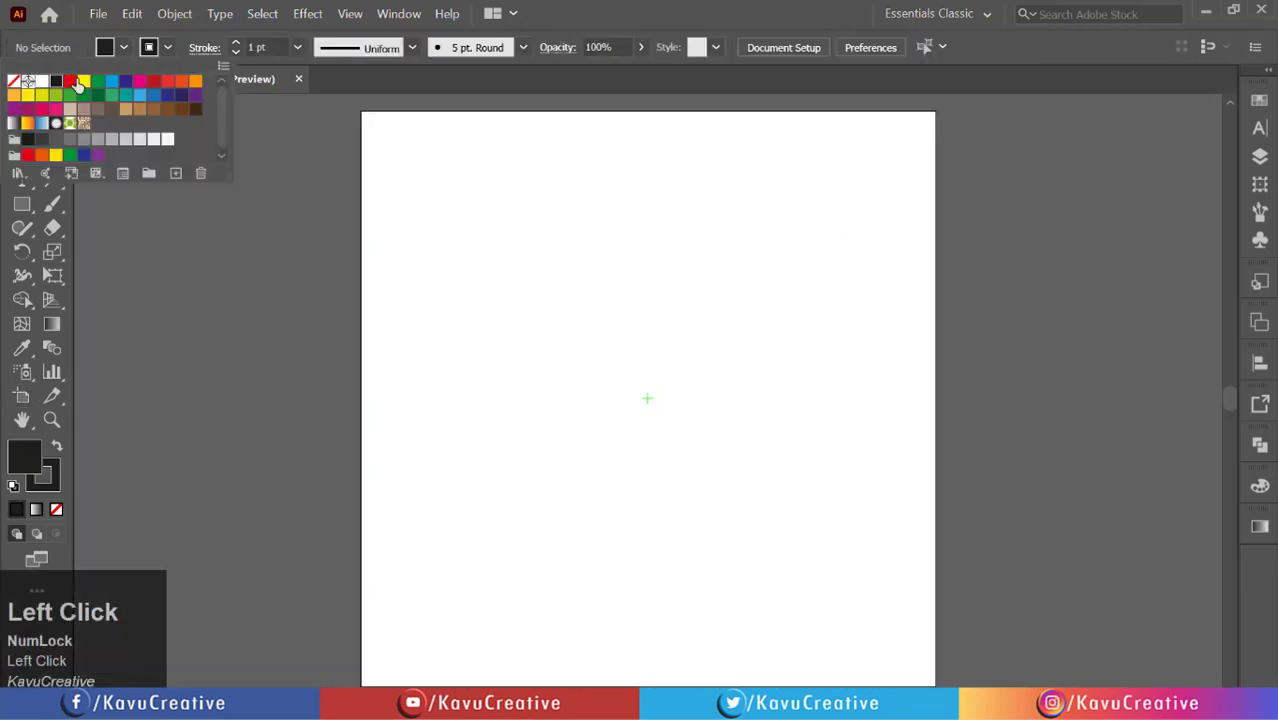
pyautogui.click(12, 81)
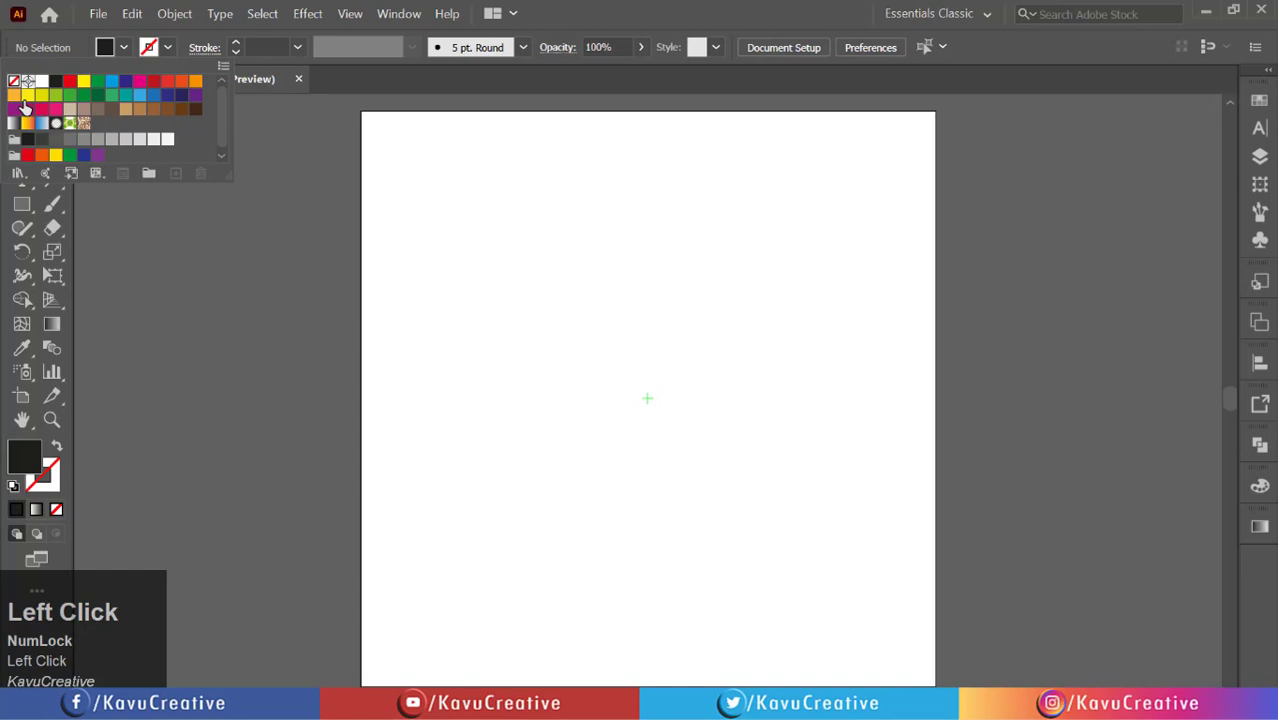
pyautogui.click(110, 226)
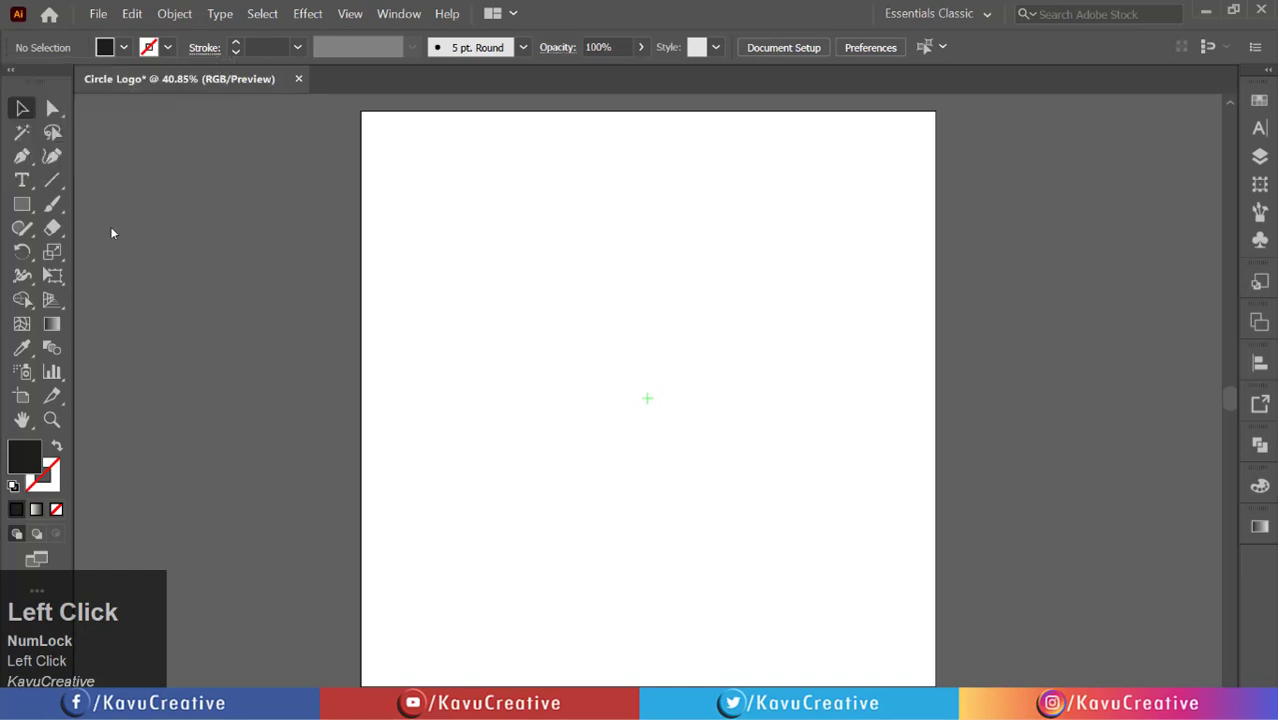
# Create a 300 × 450 px rounded rectangle with a 10 px corner radius.
pyautogui.rightClick(20, 203)
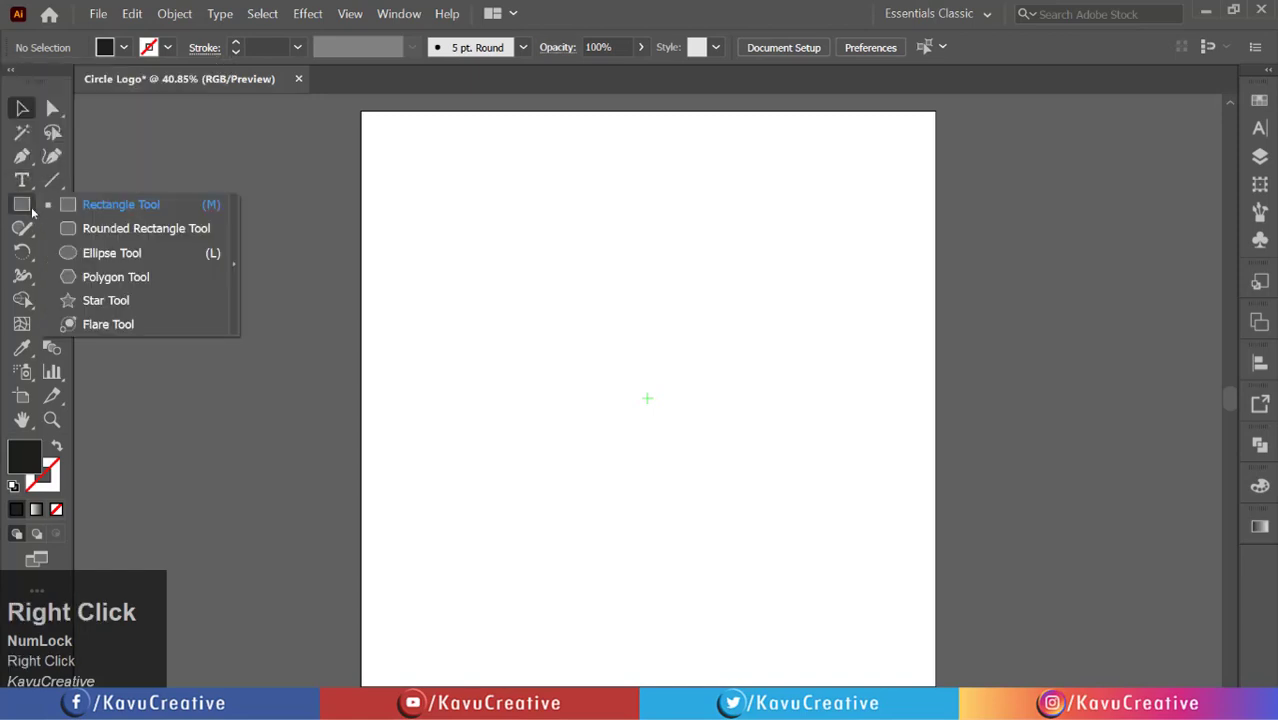
pyautogui.click(100, 230)
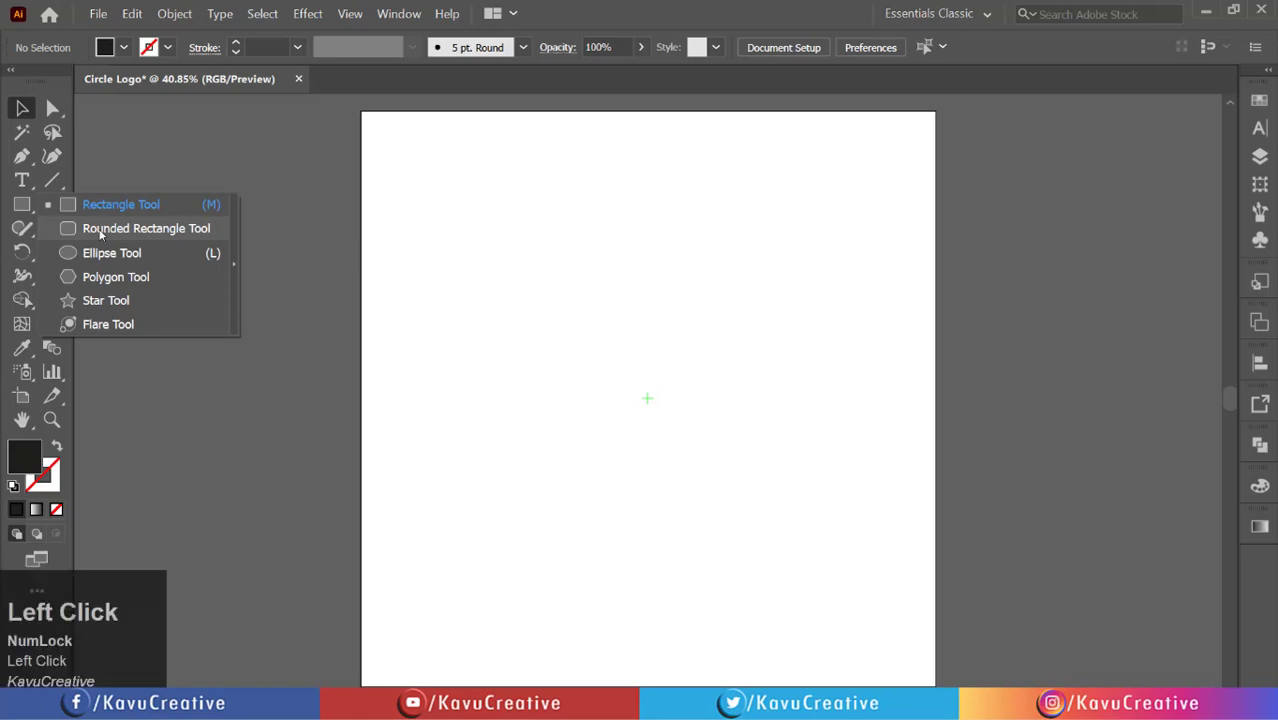
pyautogui.click(619, 345)
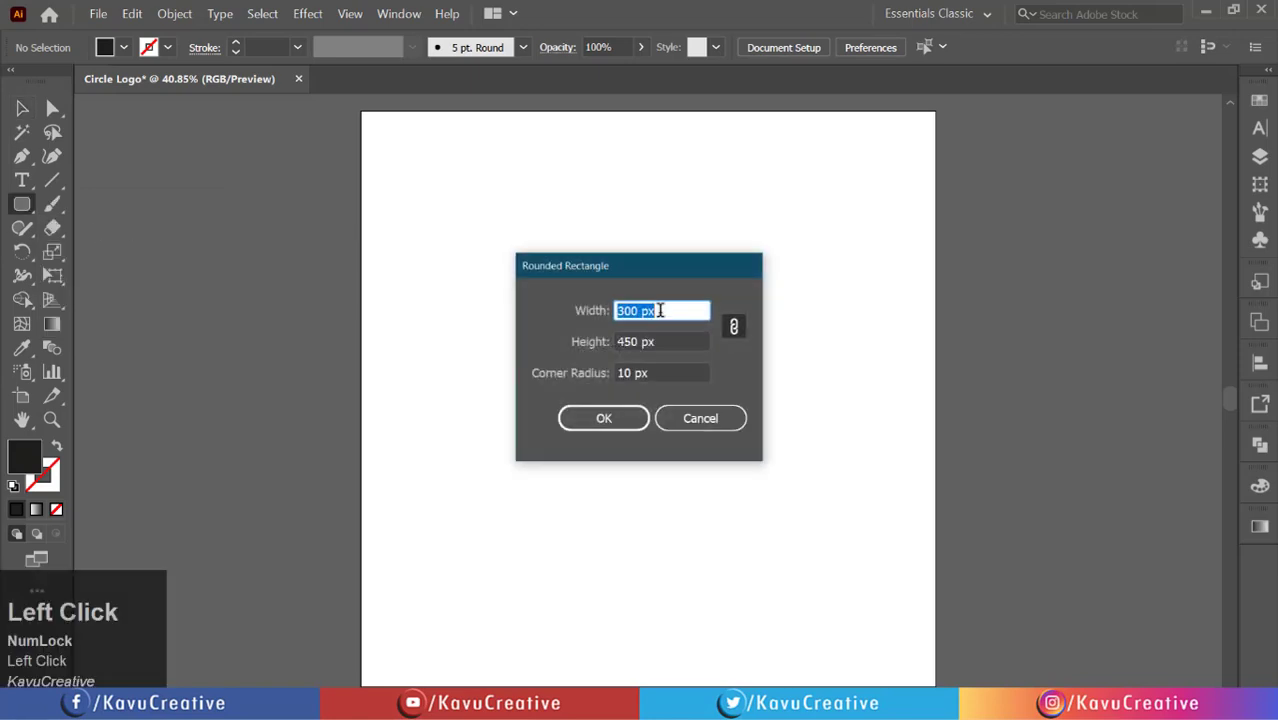
pyautogui.click(660, 310)
pyautogui.moveTo(660, 310); pyautogui.dragTo(586, 340)
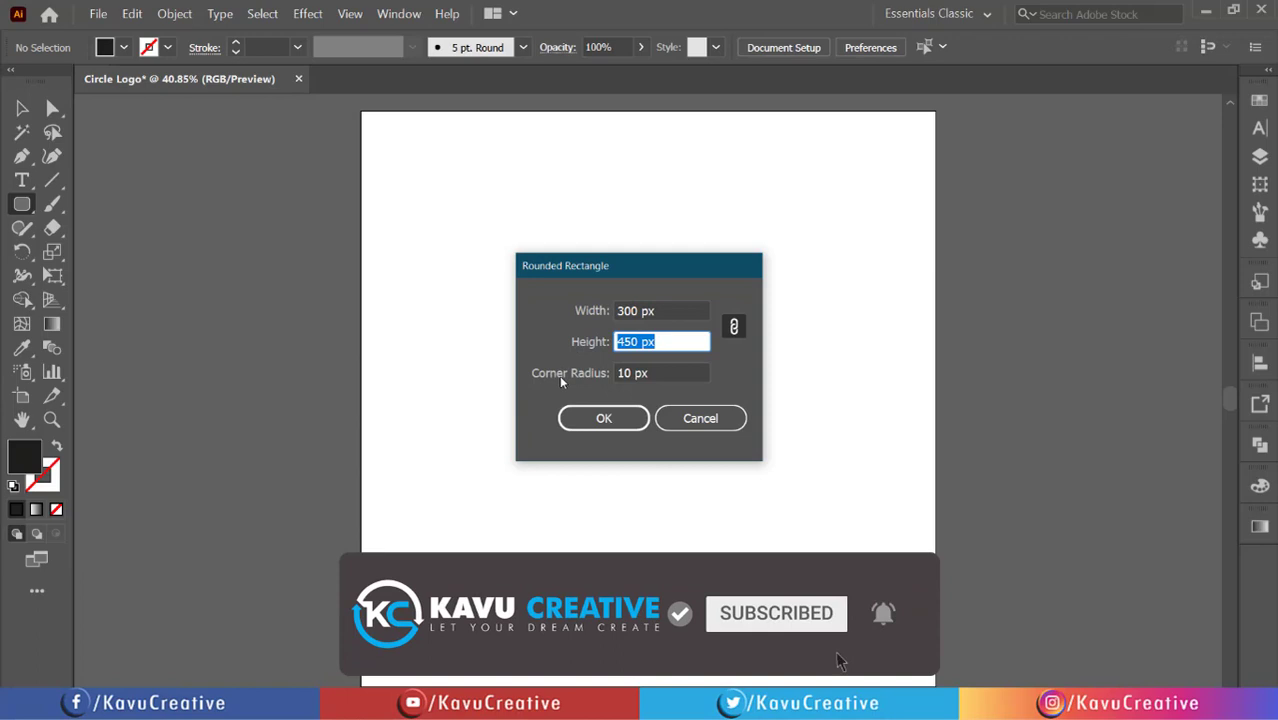
pyautogui.click(559, 375)
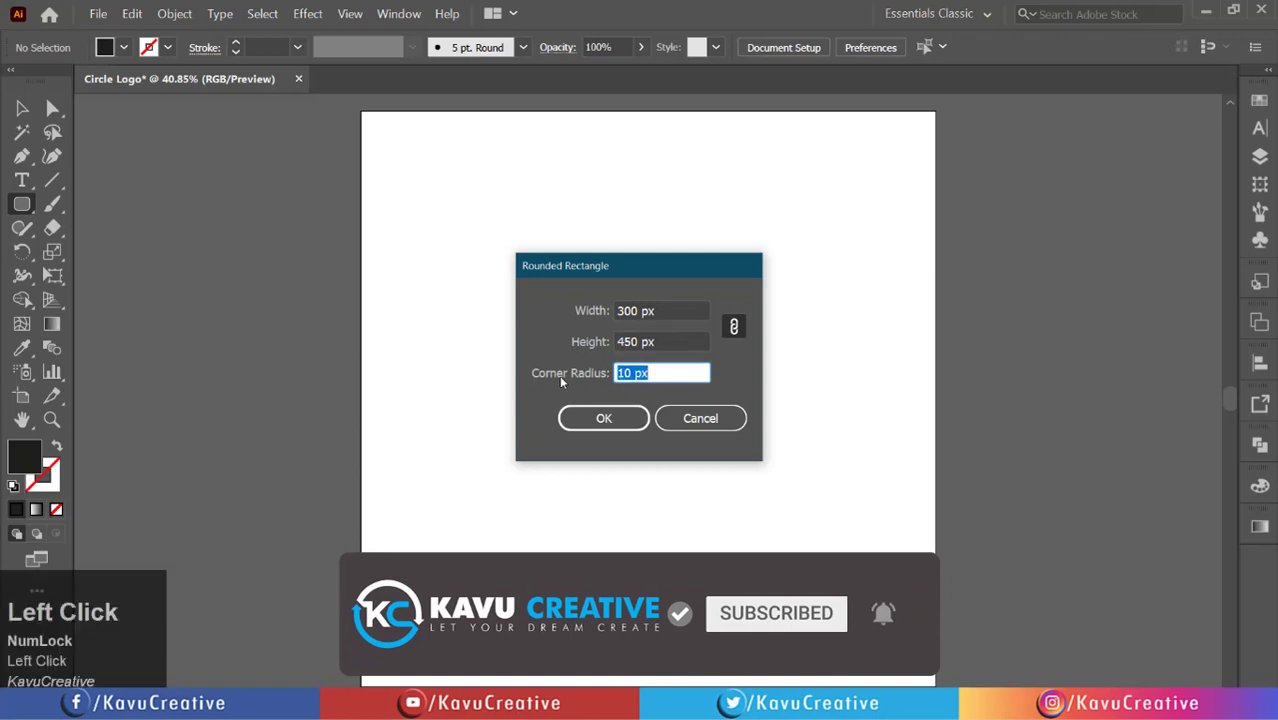
pyautogui.click(593, 422)
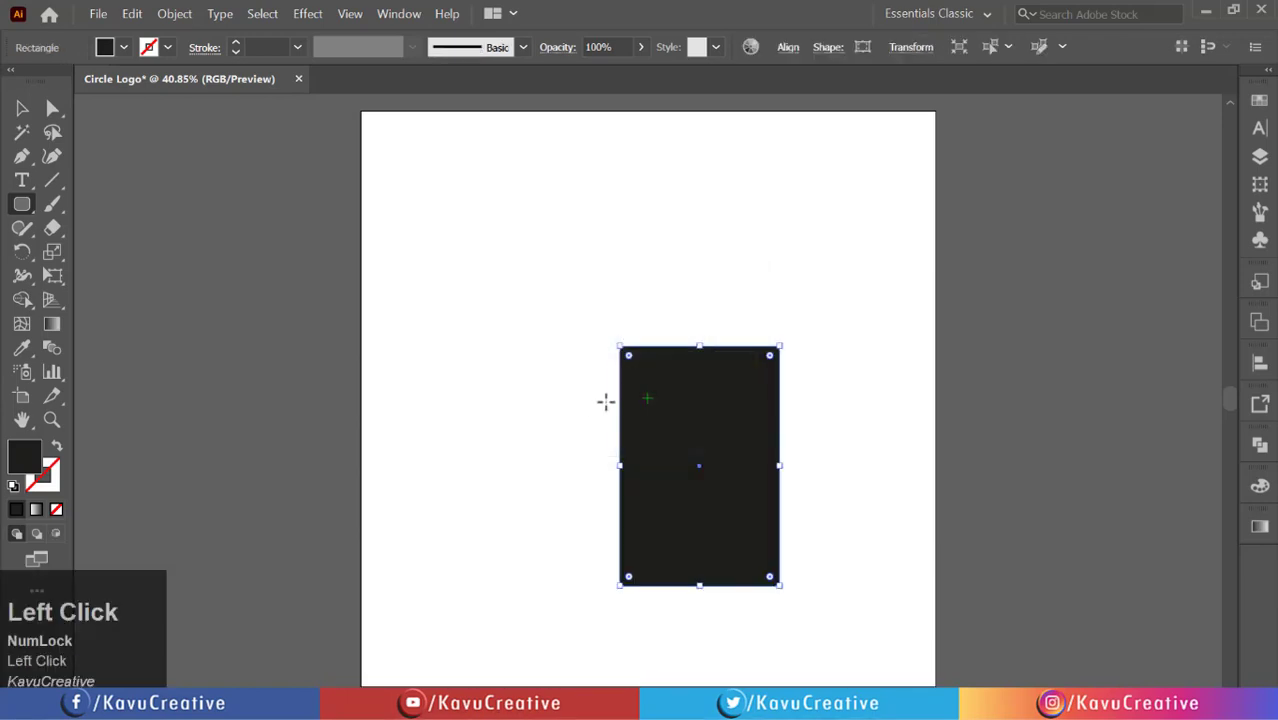
# Centre the rectangle horizontally and vertically on the artboard.
pyautogui.click(24, 107)
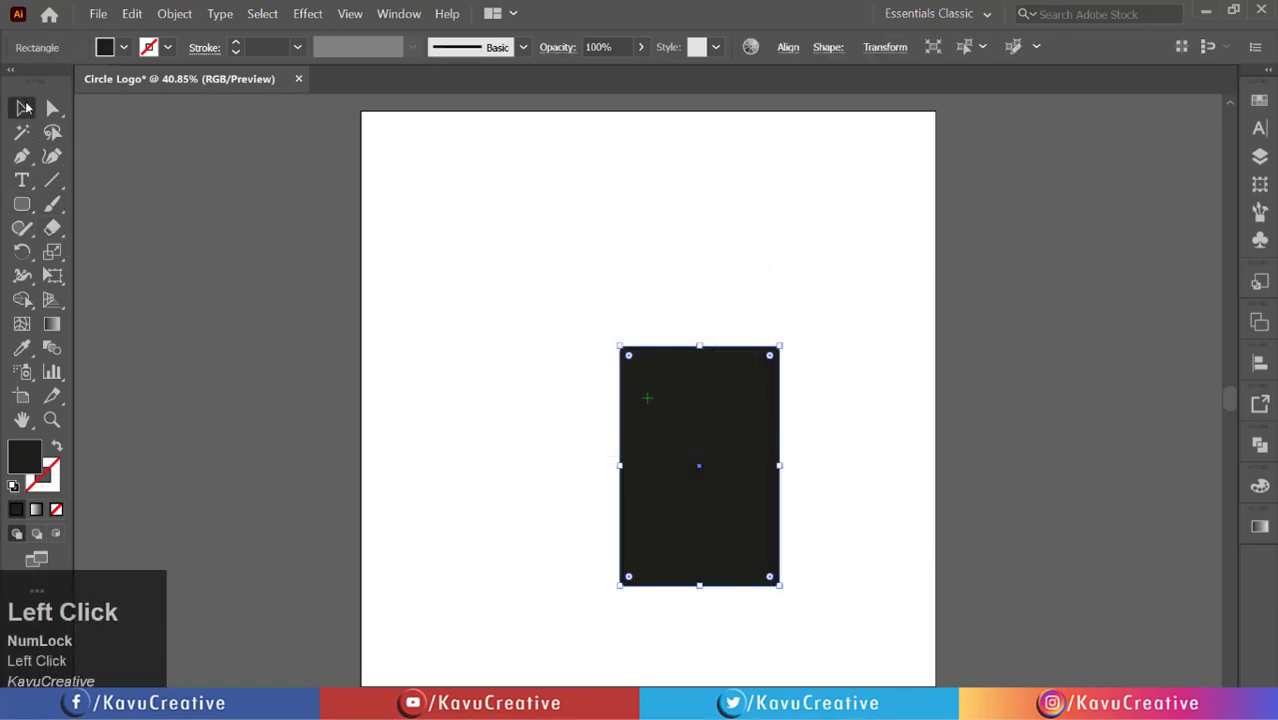
pyautogui.click(788, 47)
pyautogui.click(623, 104)
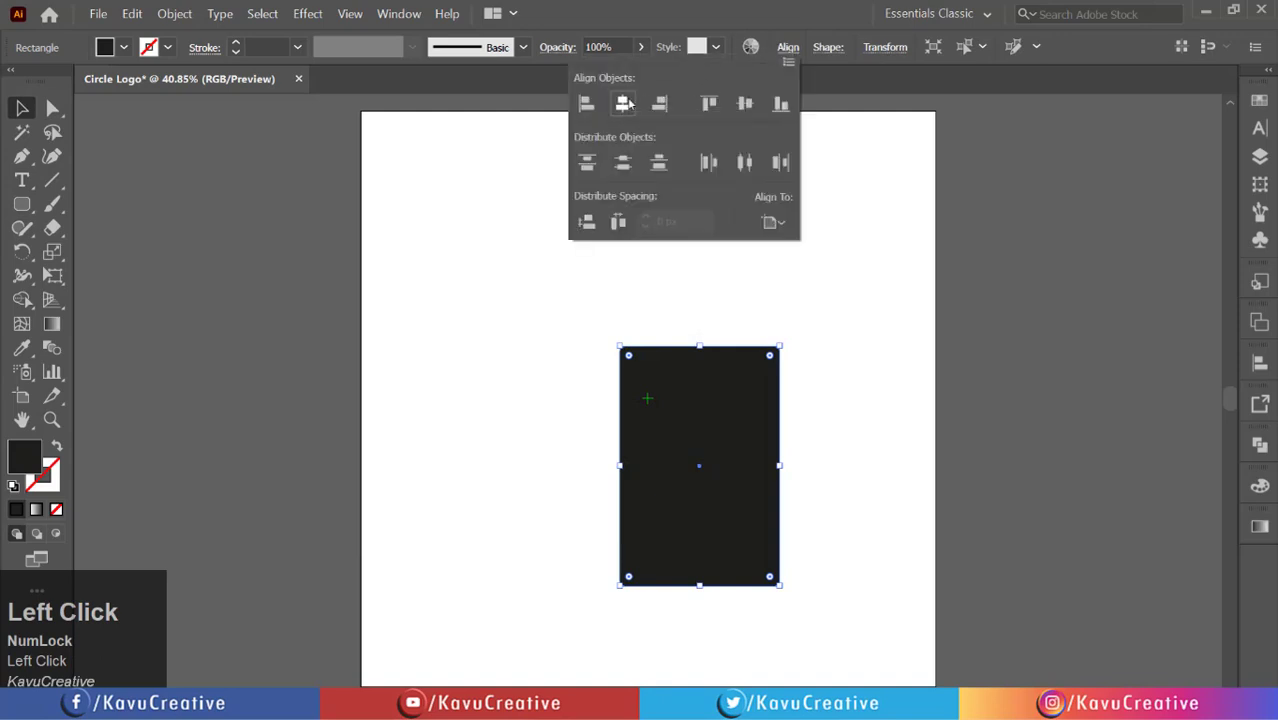
pyautogui.click(745, 104)
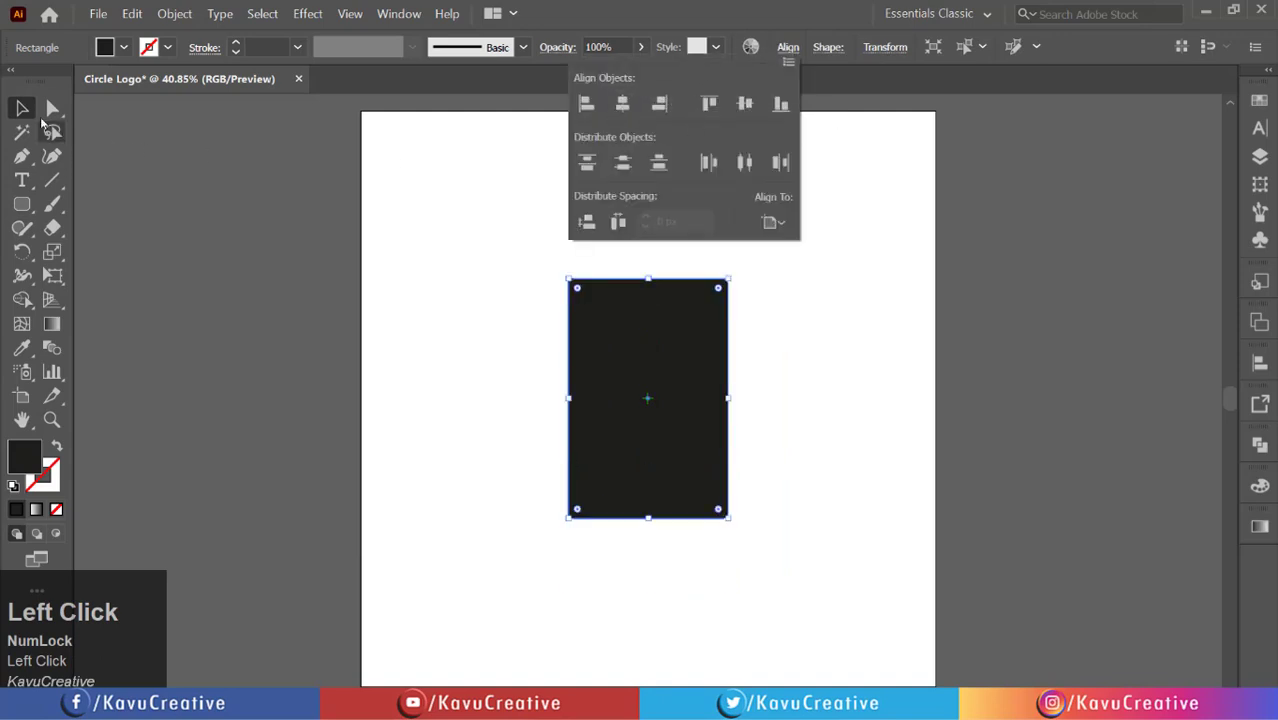
pyautogui.click(22, 109)
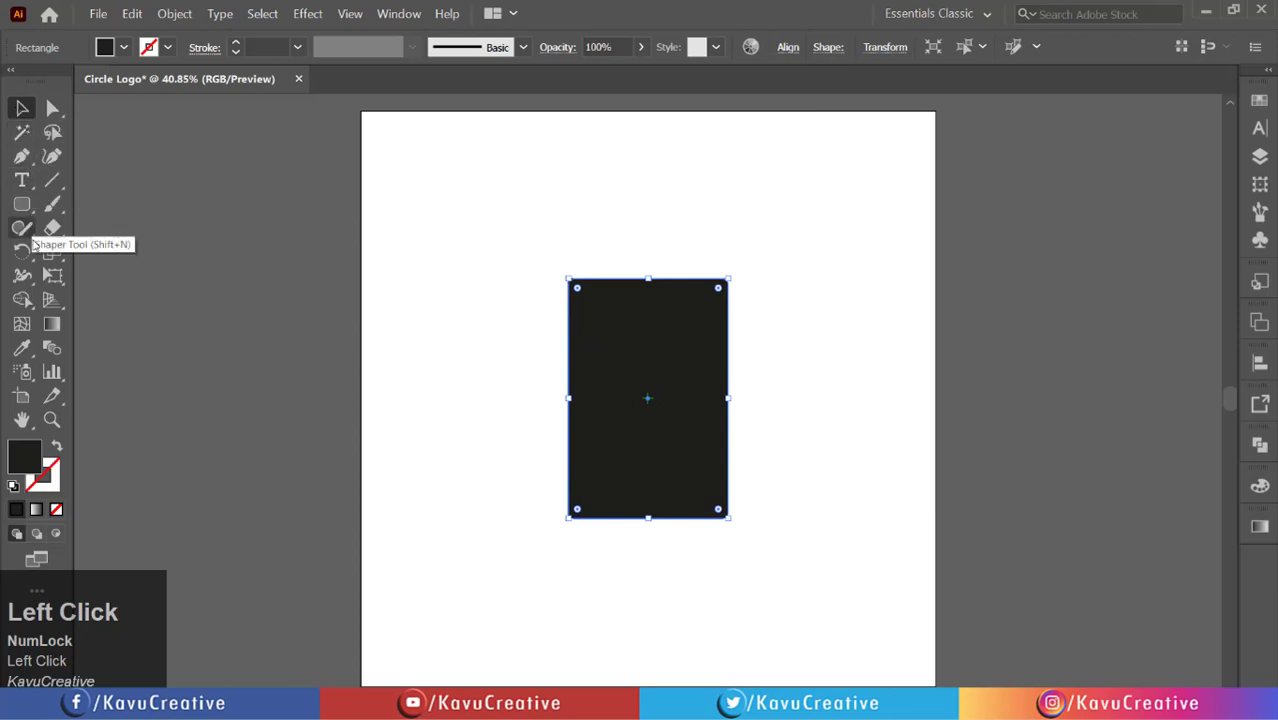
# Make a 45° rotated copy of the rectangle around its centre, then repeat it twice with Ctrl+D.
pyautogui.click(23, 252)
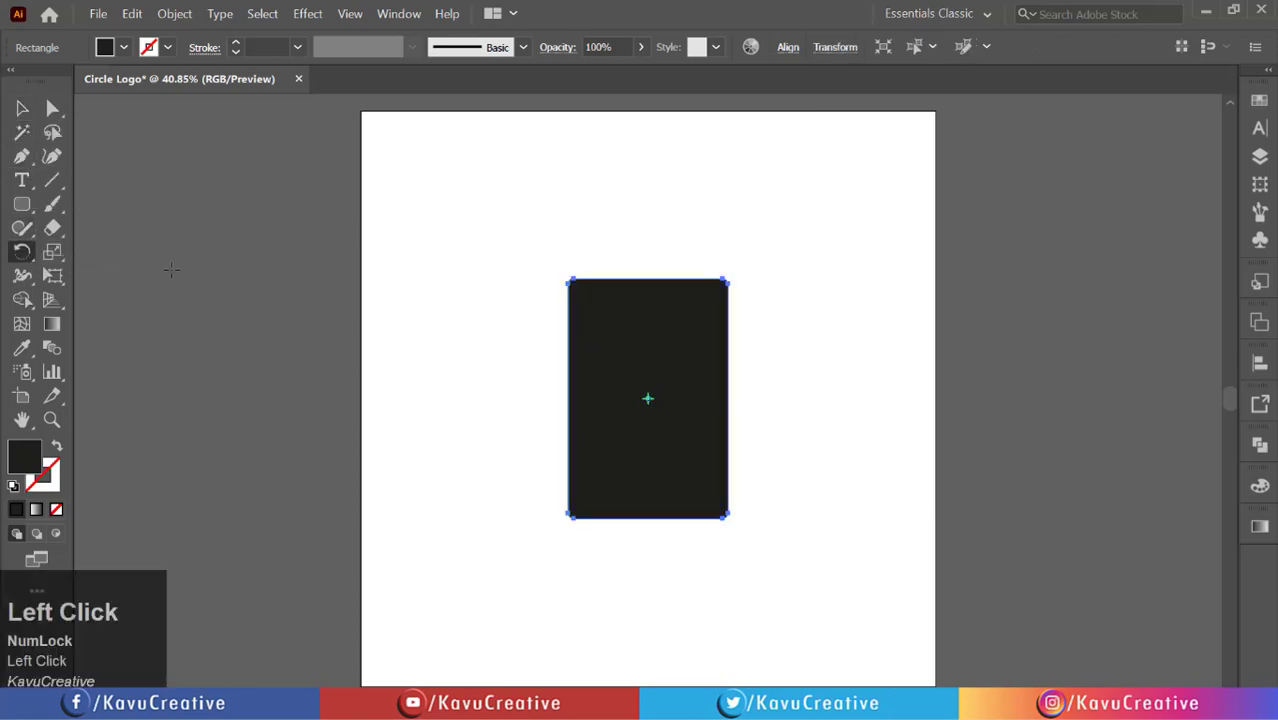
pyautogui.keyDown('alt'); pyautogui.click(647, 398); pyautogui.keyUp('alt')
pyautogui.keyDown('alt'); pyautogui.click(647, 398); pyautogui.keyUp('alt')
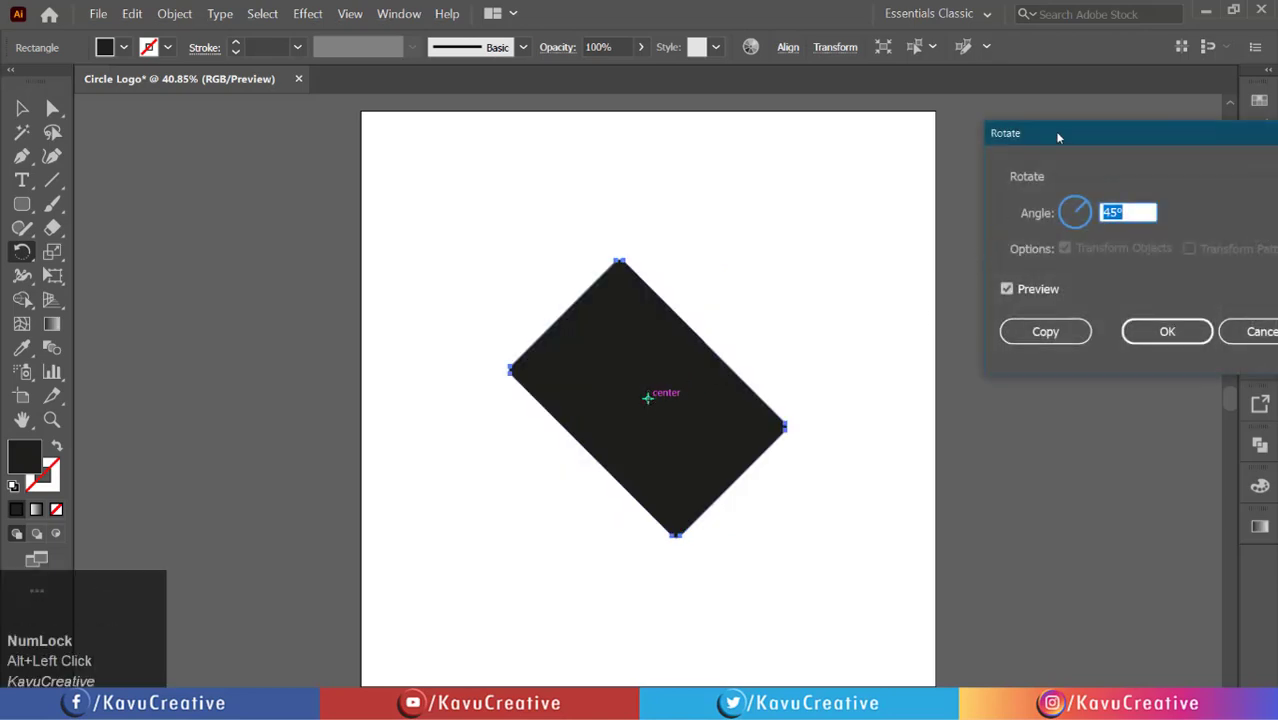
pyautogui.moveTo(1054, 134); pyautogui.dragTo(948, 150)
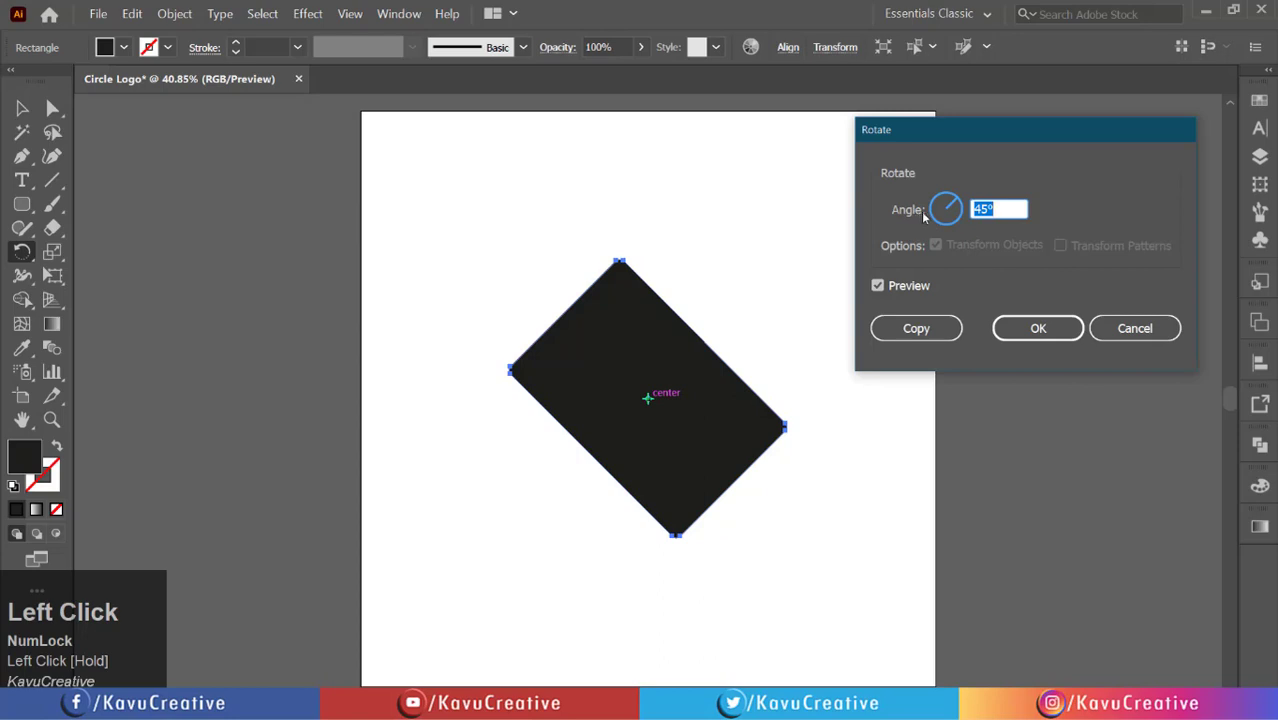
pyautogui.click(878, 286)
pyautogui.click(878, 286)
pyautogui.click(908, 335)
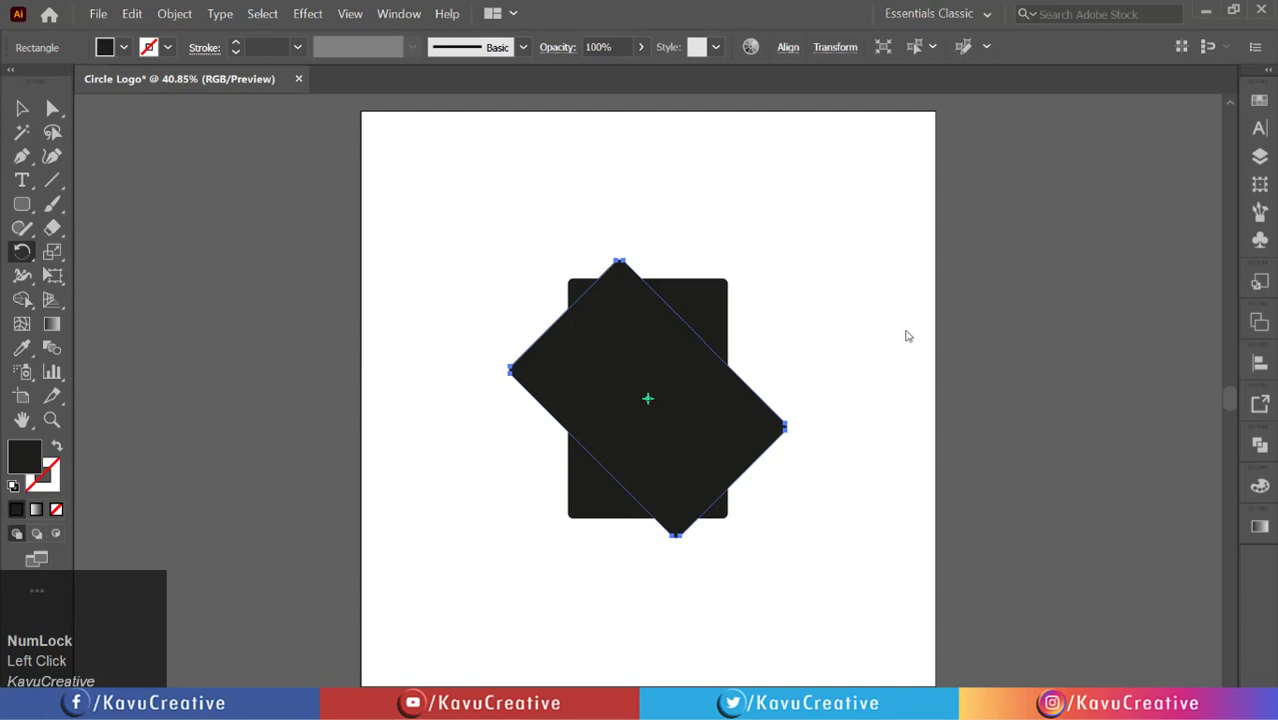
pyautogui.hotkey('ctrl', 'd')
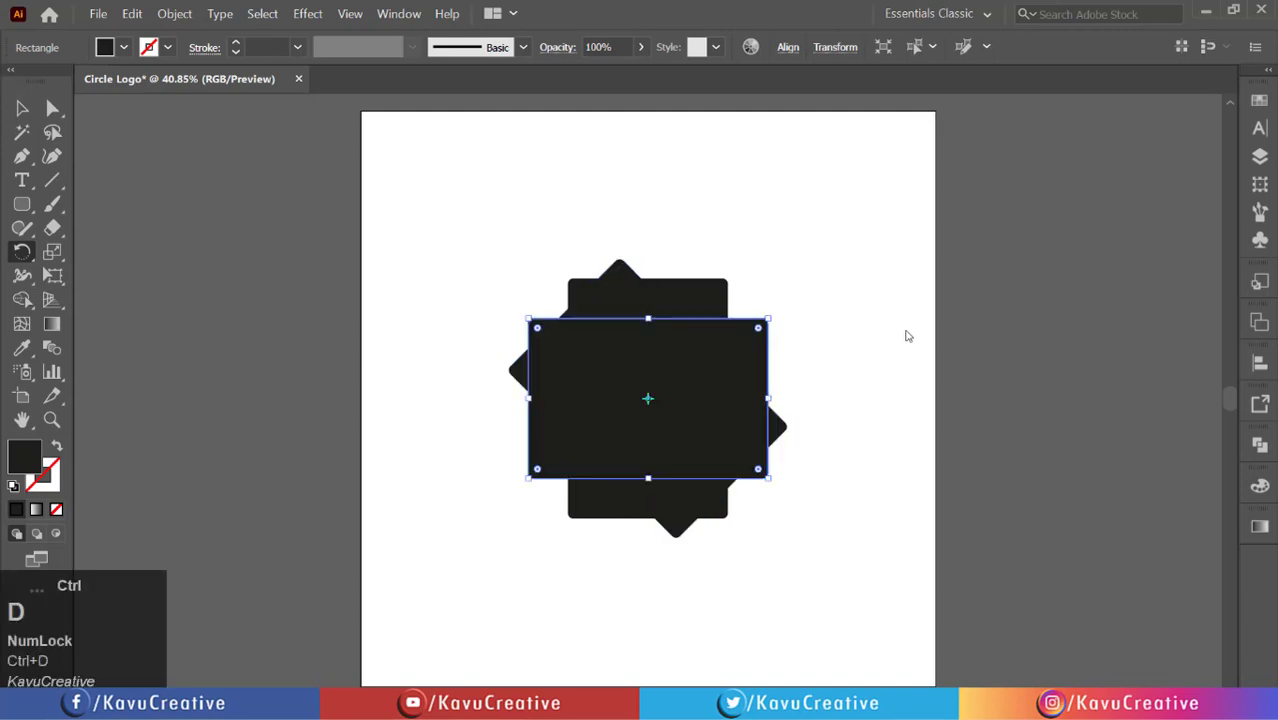
pyautogui.hotkey('ctrl', 'd')
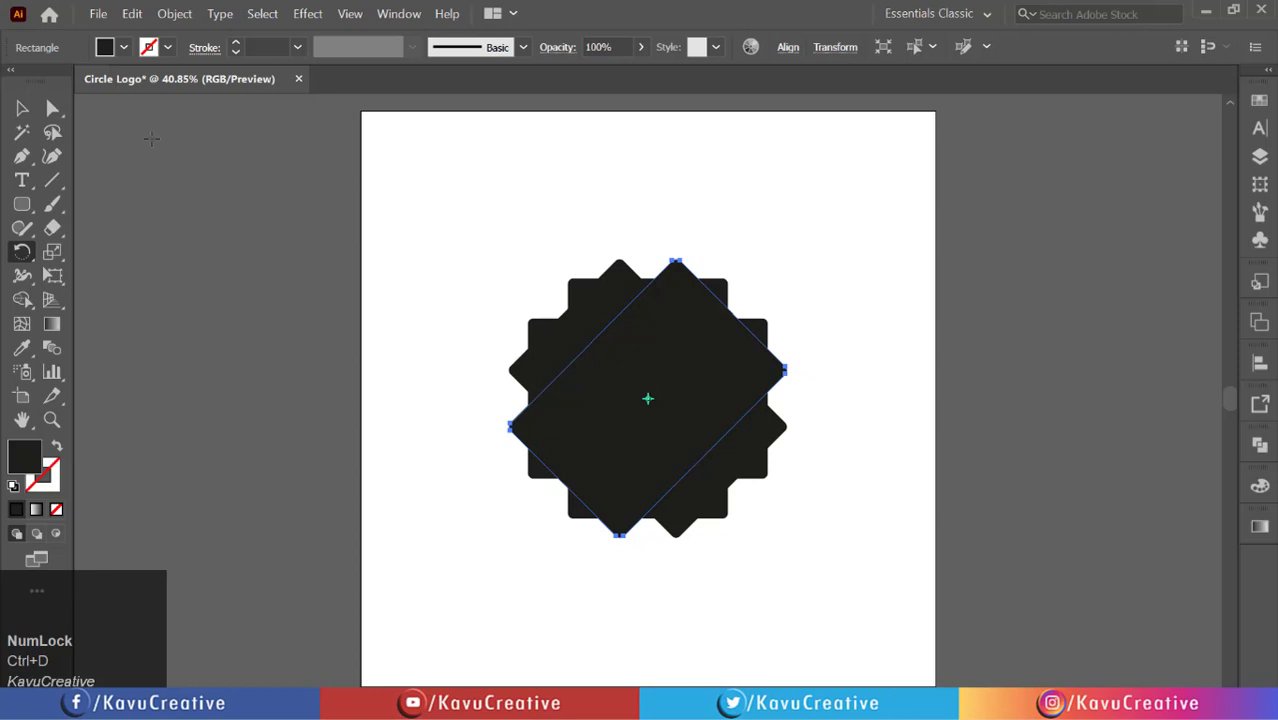
# Select all four rectangles and merge the right-side regions into one piece with Shape Builder.
pyautogui.click(22, 108)
pyautogui.moveTo(416, 191); pyautogui.dragTo(778, 540)
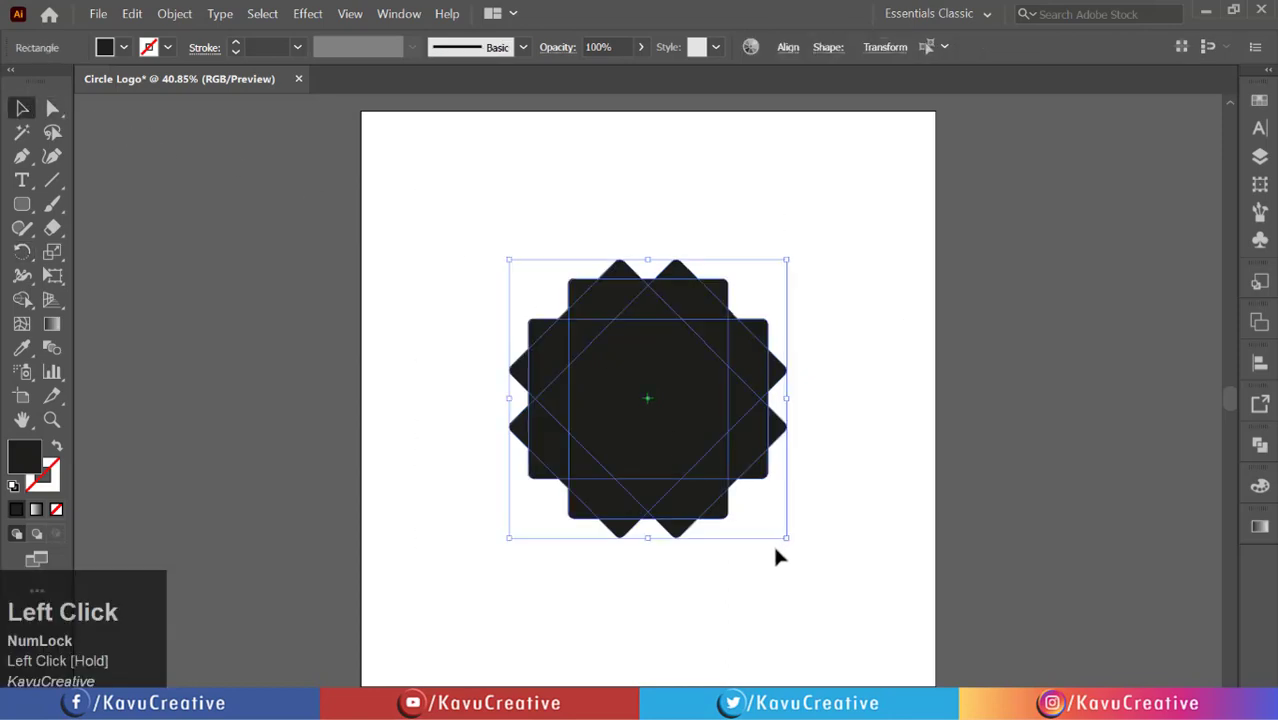
pyautogui.click(24, 299)
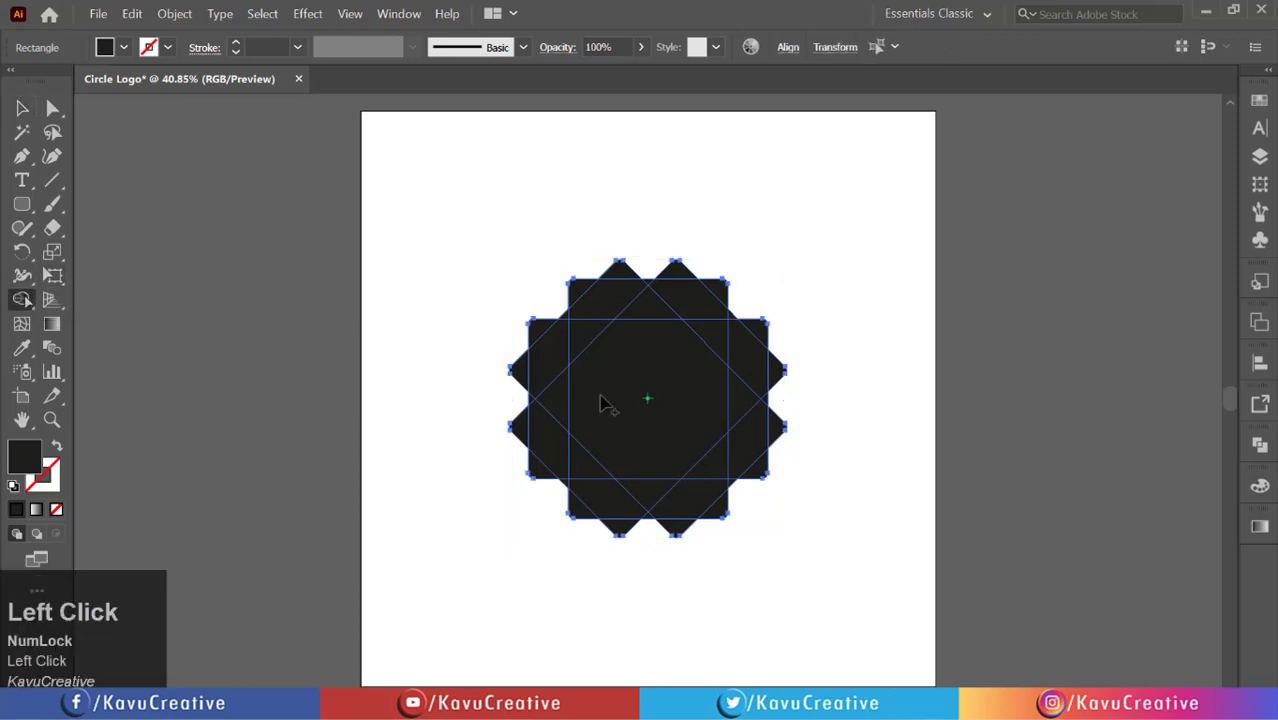
pyautogui.scroll(2, 747, 428)
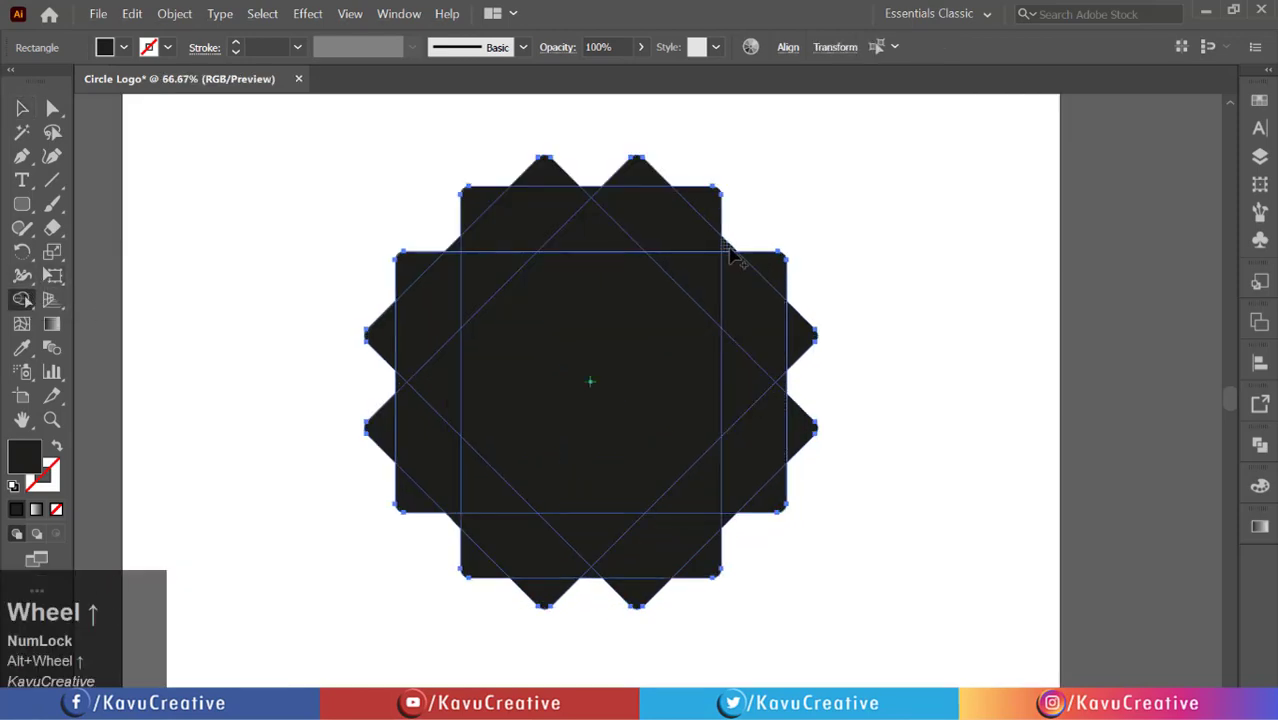
pyautogui.moveTo(736, 255)
pyautogui.mouseDown()
pyautogui.moveTo(765, 372)
pyautogui.moveTo(798, 348)
pyautogui.moveTo(765, 366)
pyautogui.mouseUp()
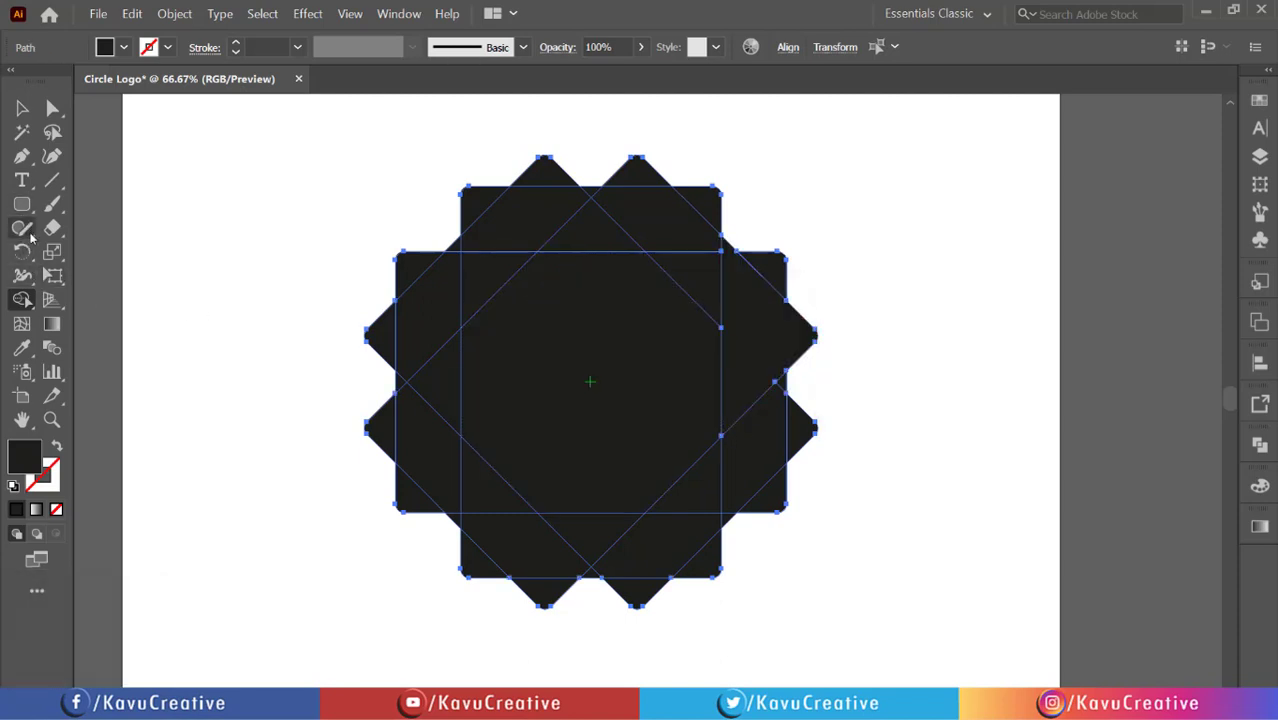
# Draw a closed thin triangle at the top of the right-side piece with the Pen tool.
pyautogui.click(22, 156)
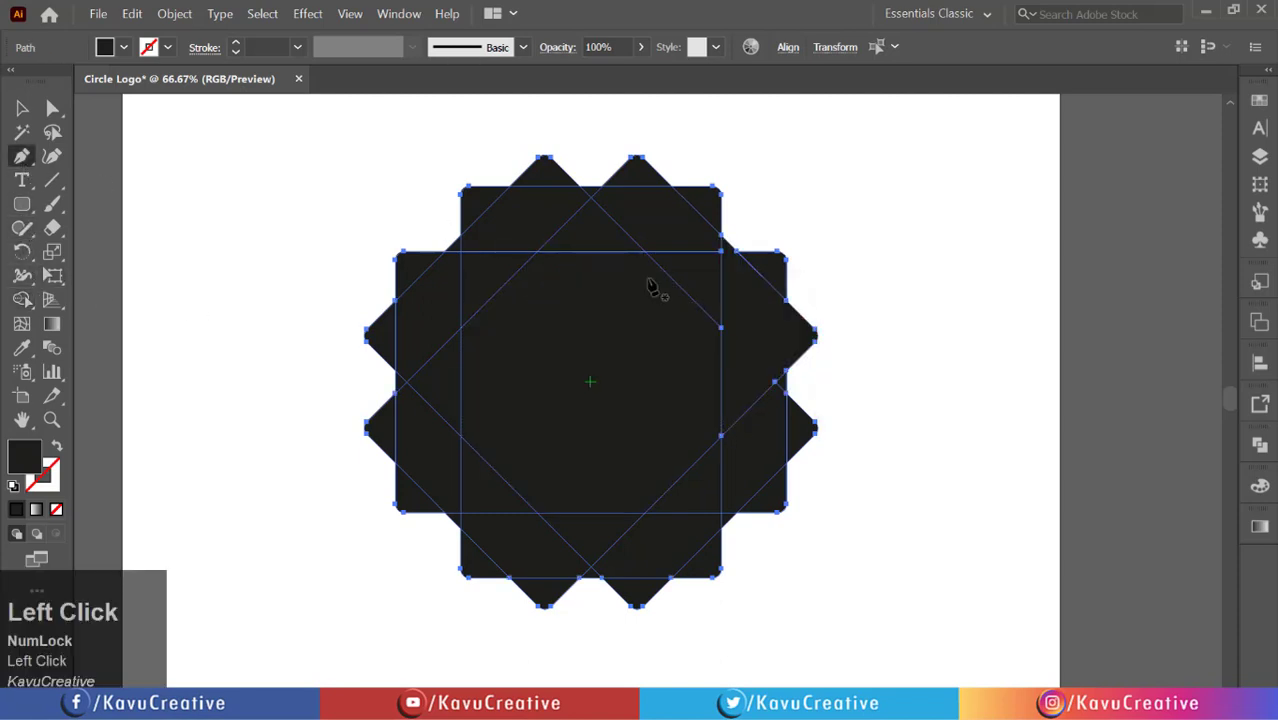
pyautogui.keyDown('shift'); pyautogui.click(721, 328); pyautogui.keyUp('shift')
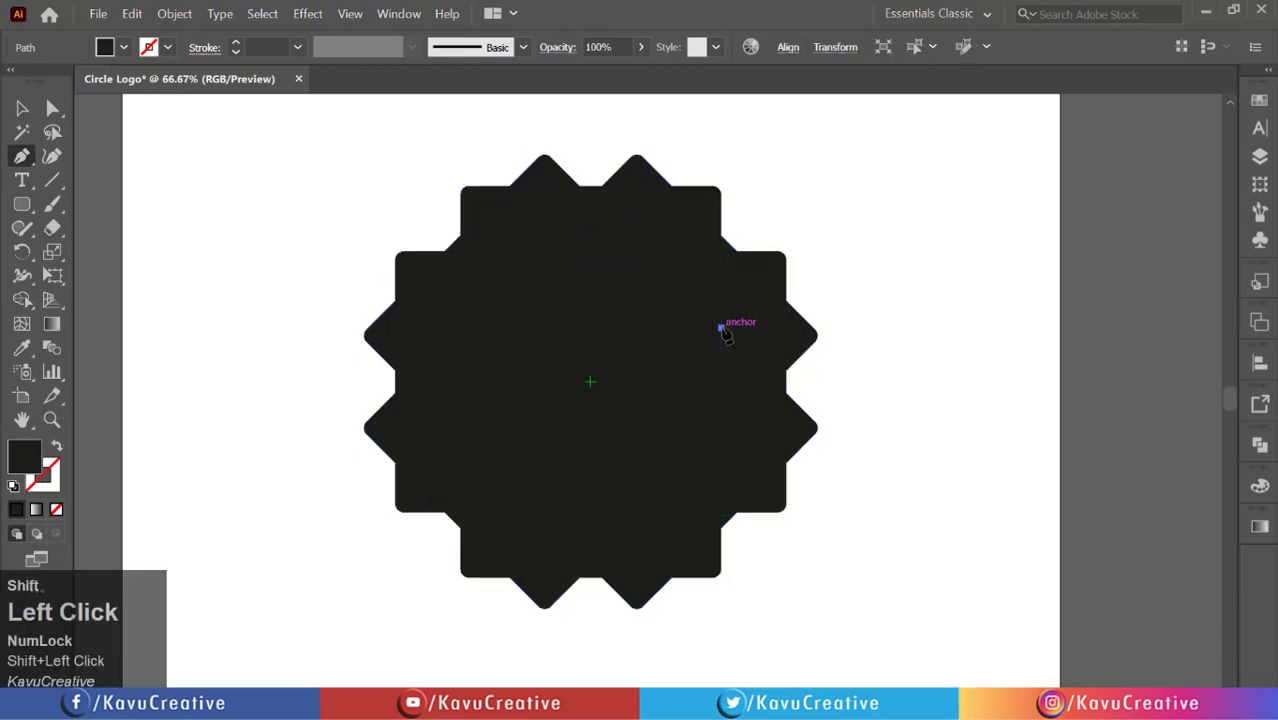
pyautogui.click(734, 249)
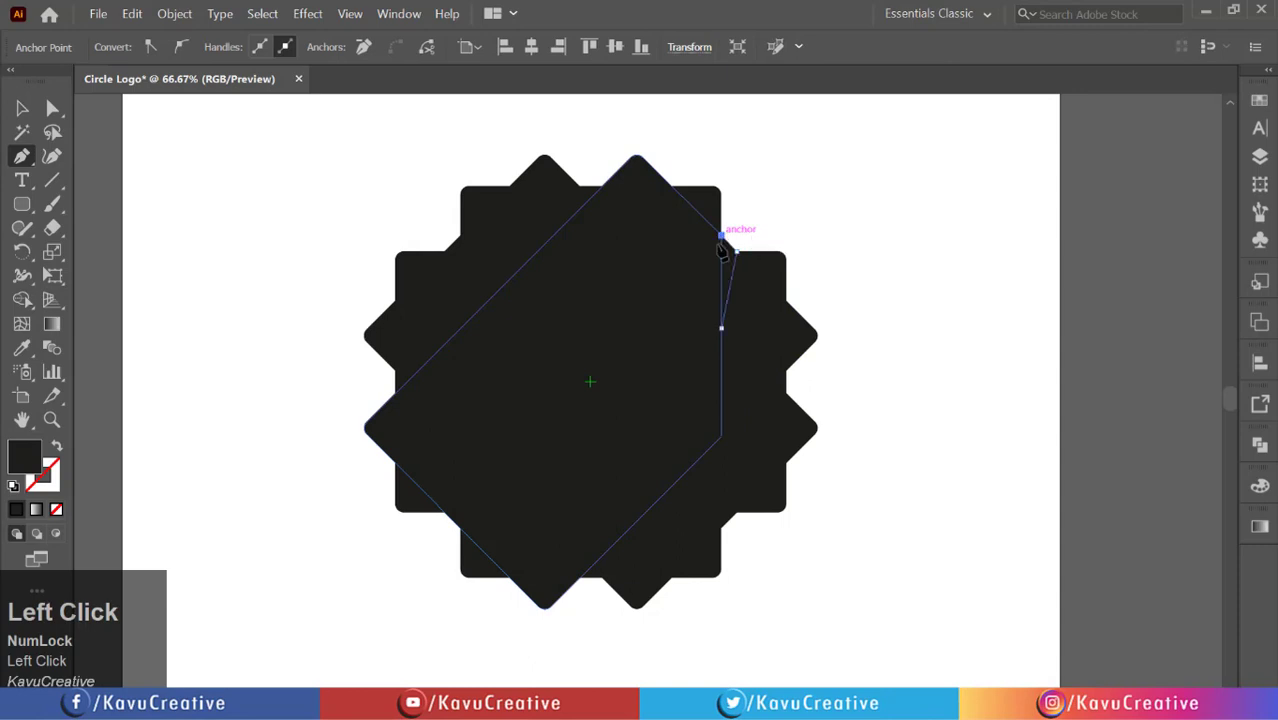
pyautogui.click(721, 237)
pyautogui.click(721, 328)
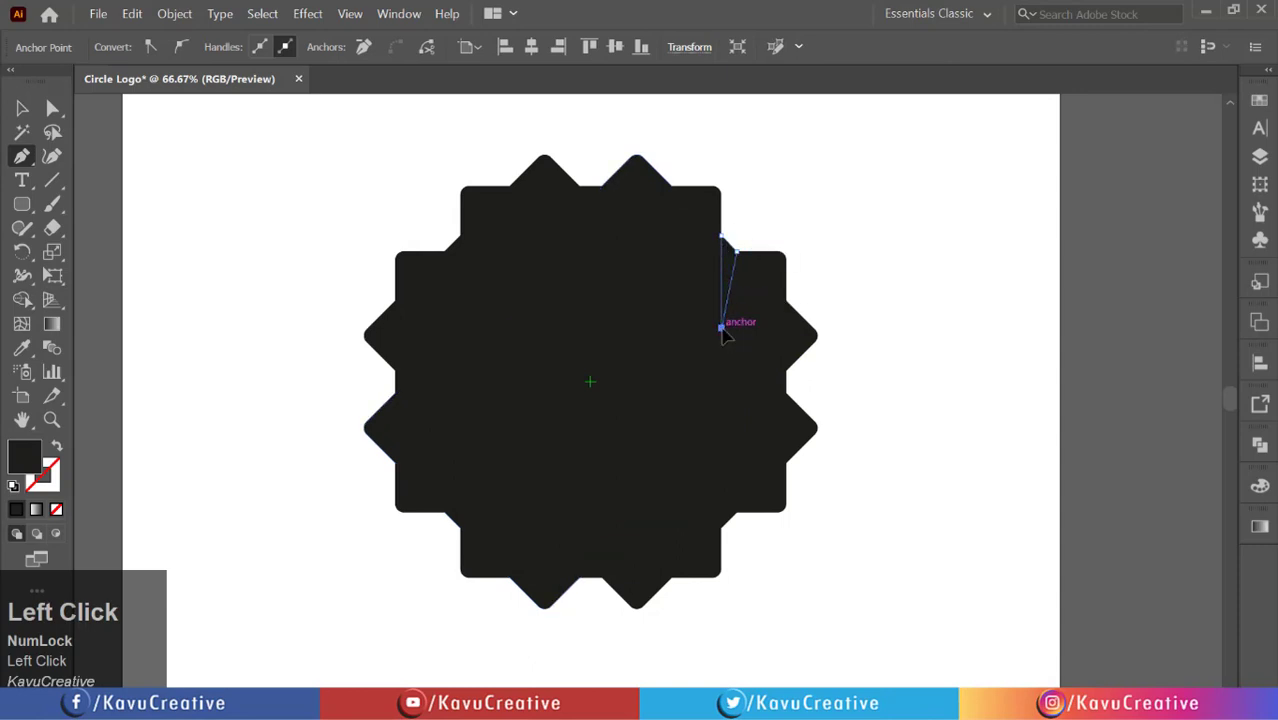
# Bring the thin triangle to the front and add the right-side triangle to the selection.
pyautogui.click(22, 108)
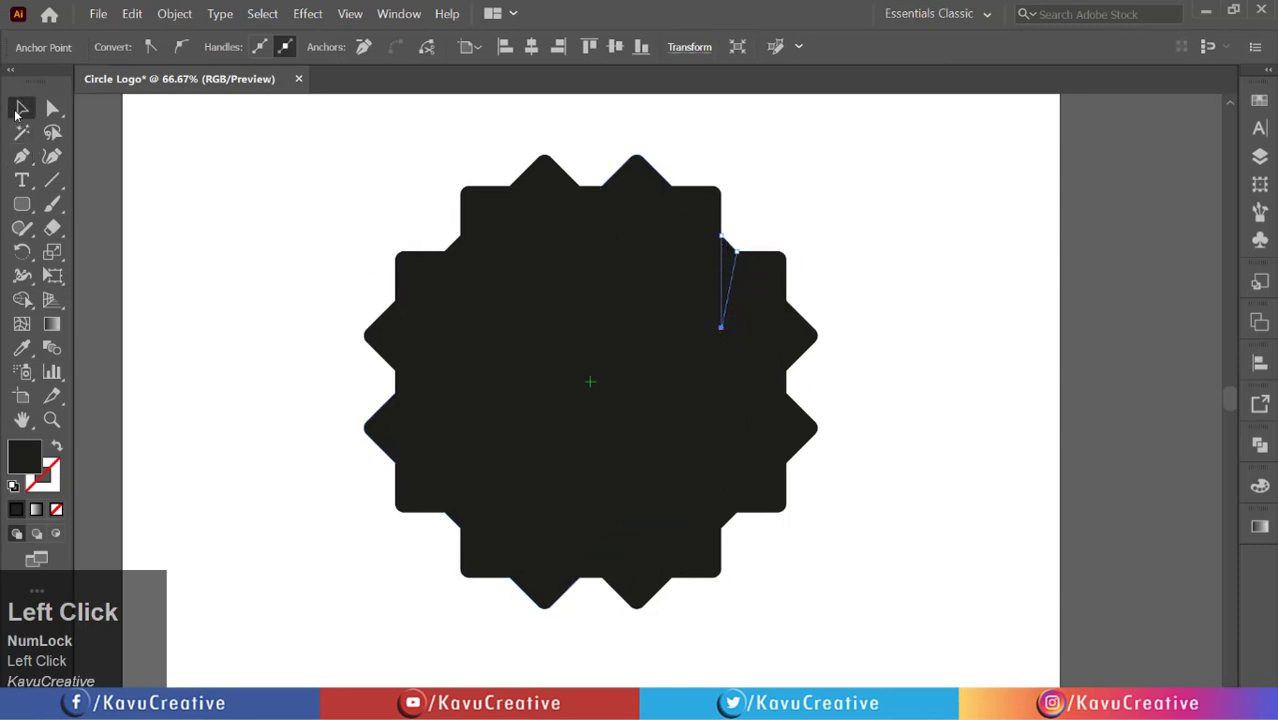
pyautogui.click(728, 280)
pyautogui.rightClick(726, 266)
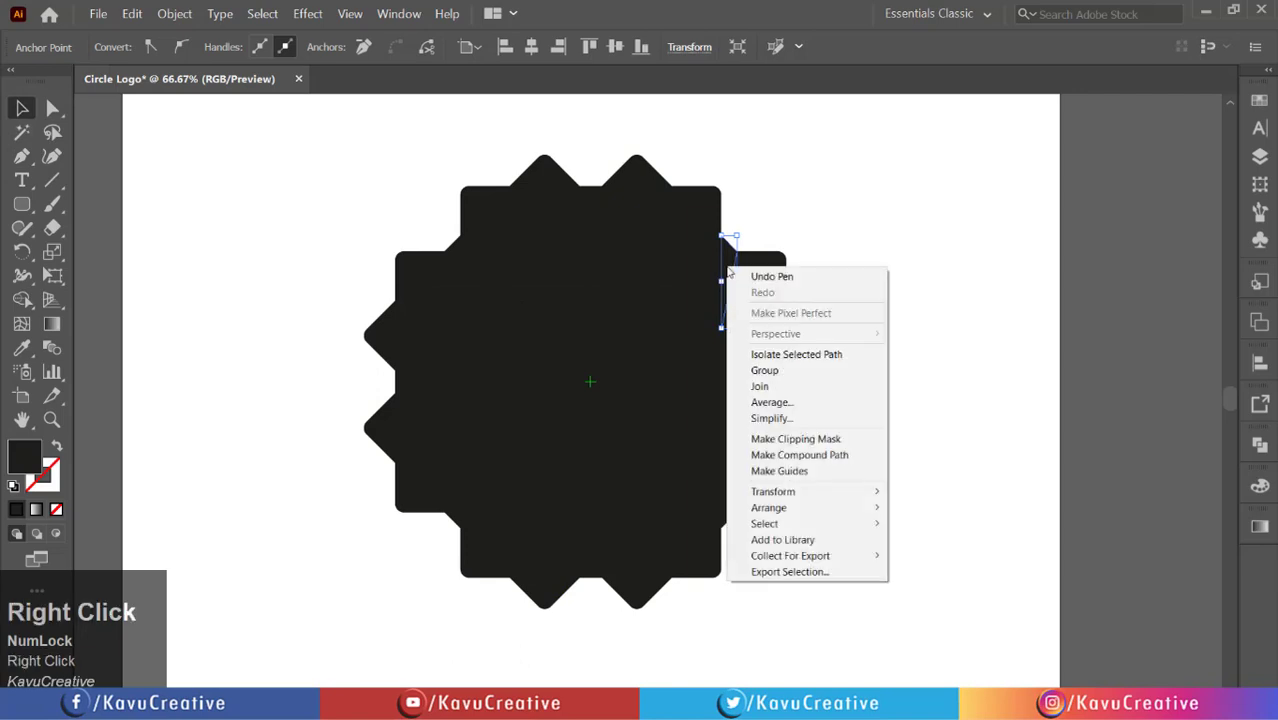
pyautogui.moveTo(873, 514)
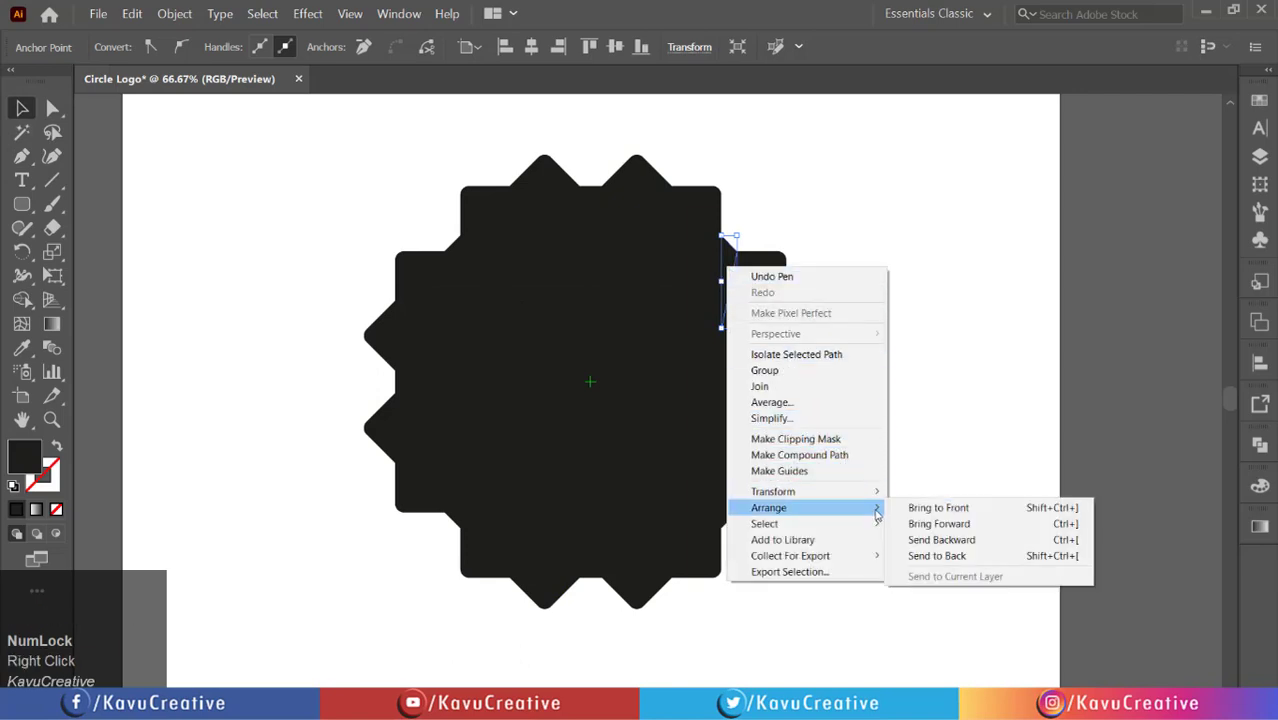
pyautogui.click(938, 507)
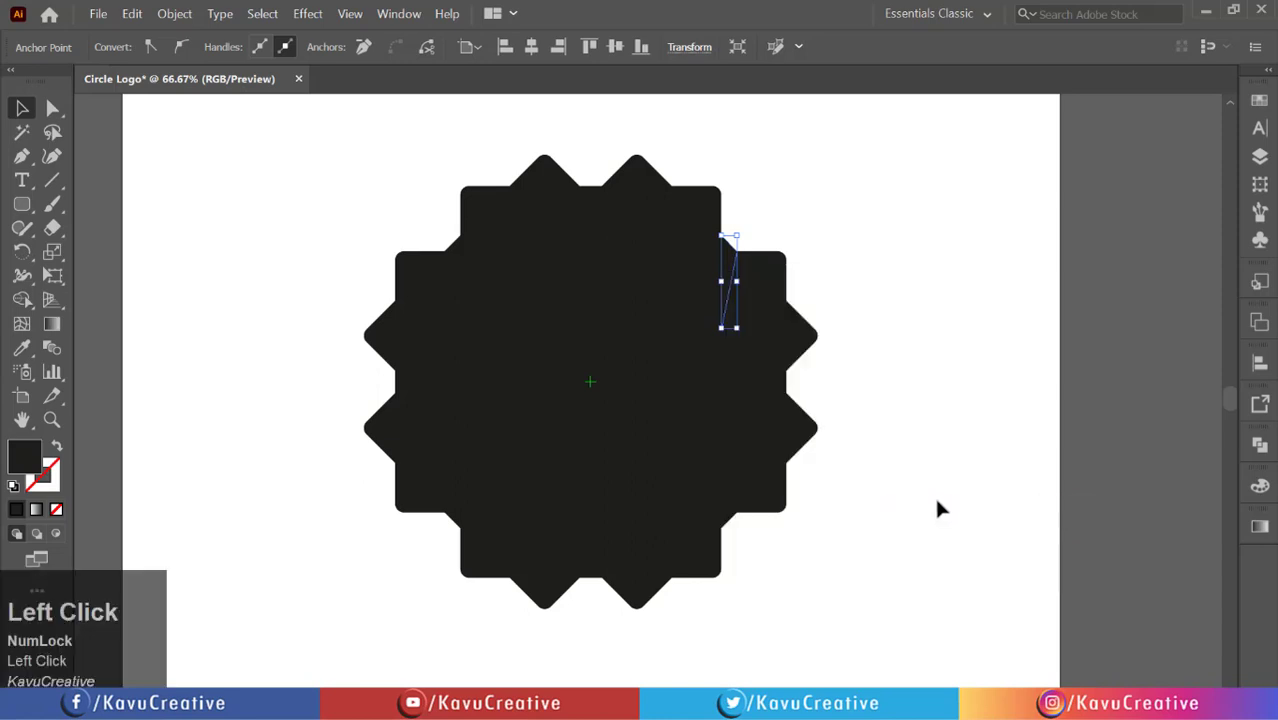
pyautogui.keyDown('shift'); pyautogui.click(813, 330); pyautogui.keyUp('shift')
pyautogui.keyDown('shift'); pyautogui.click(814, 332); pyautogui.keyUp('shift')
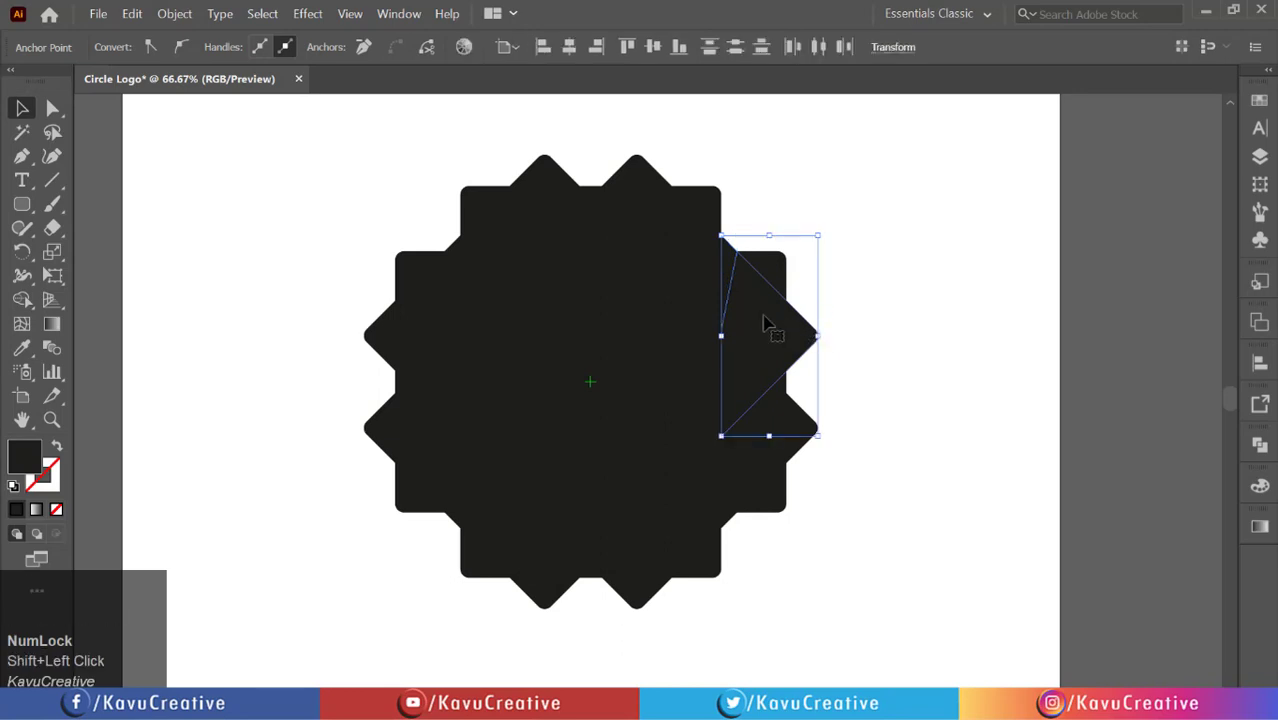
# Invert the selection, delete the other star shapes, and fit the artboard in view.
pyautogui.click(258, 14)
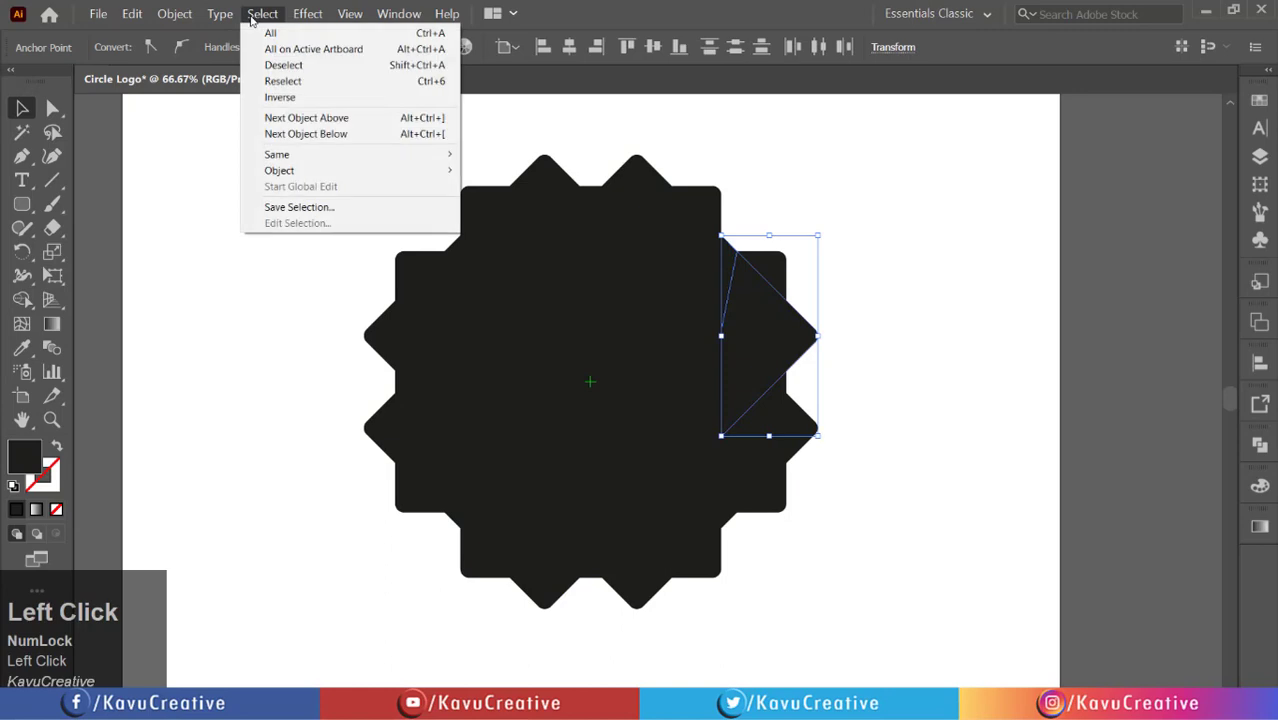
pyautogui.click(280, 97)
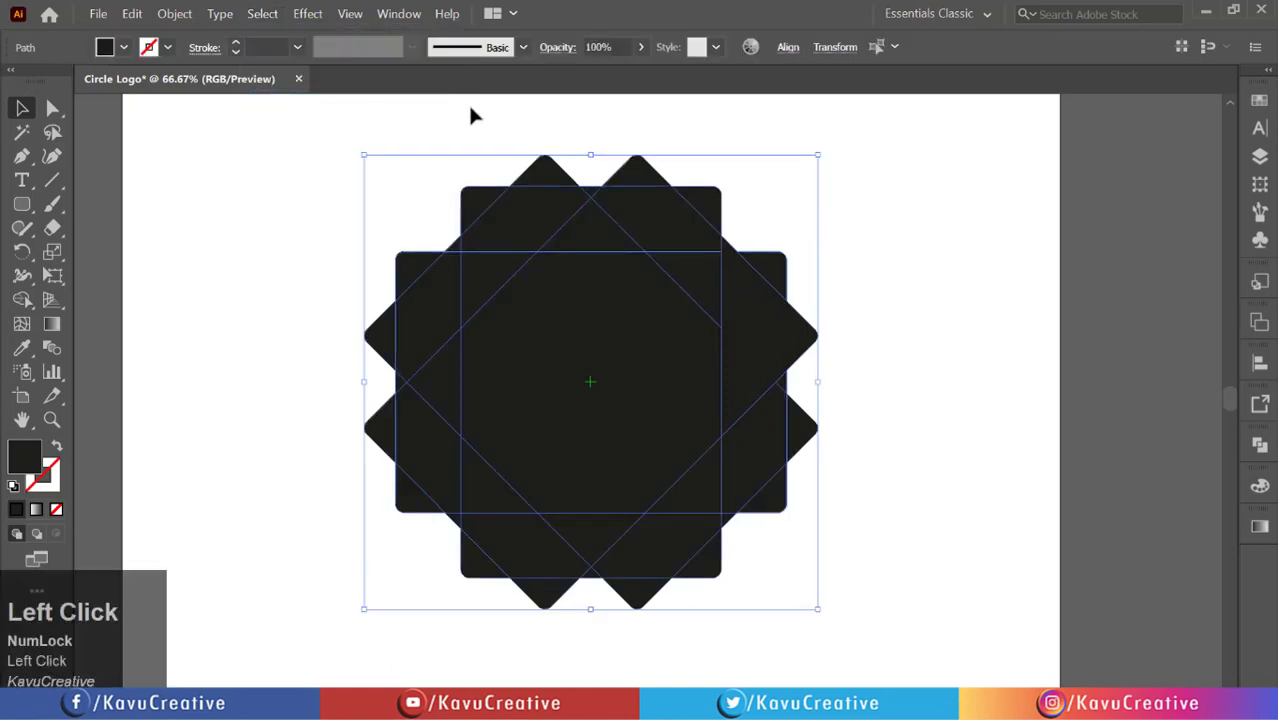
pyautogui.press('Delete')
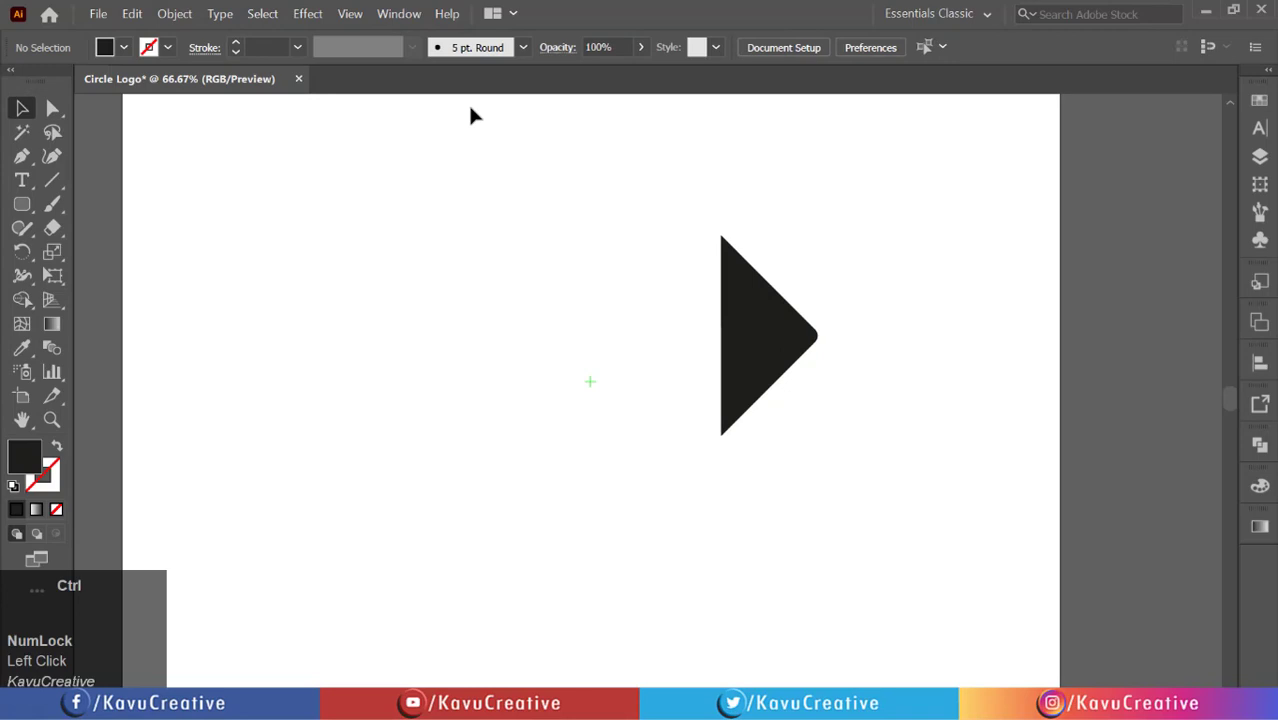
pyautogui.hotkey('ctrl', '0')
# Fill the remaining triangle red from the Swatches panel.
pyautogui.click(747, 362)
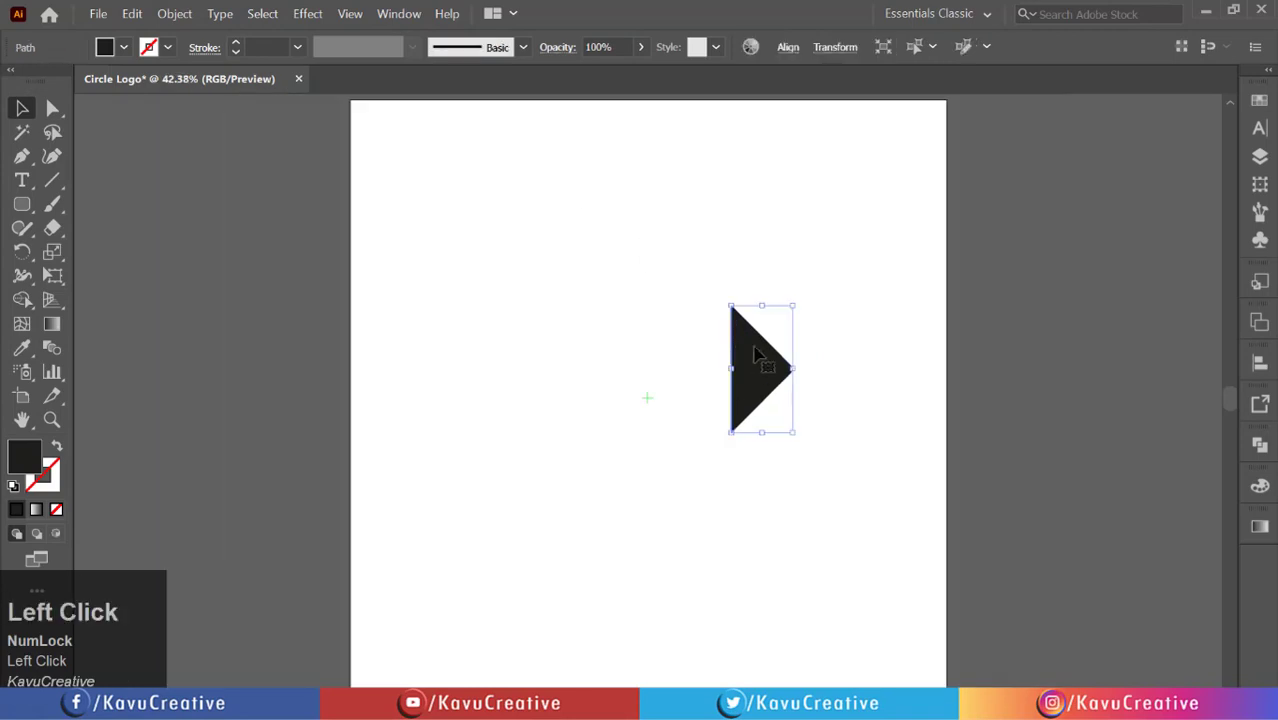
pyautogui.click(1259, 100)
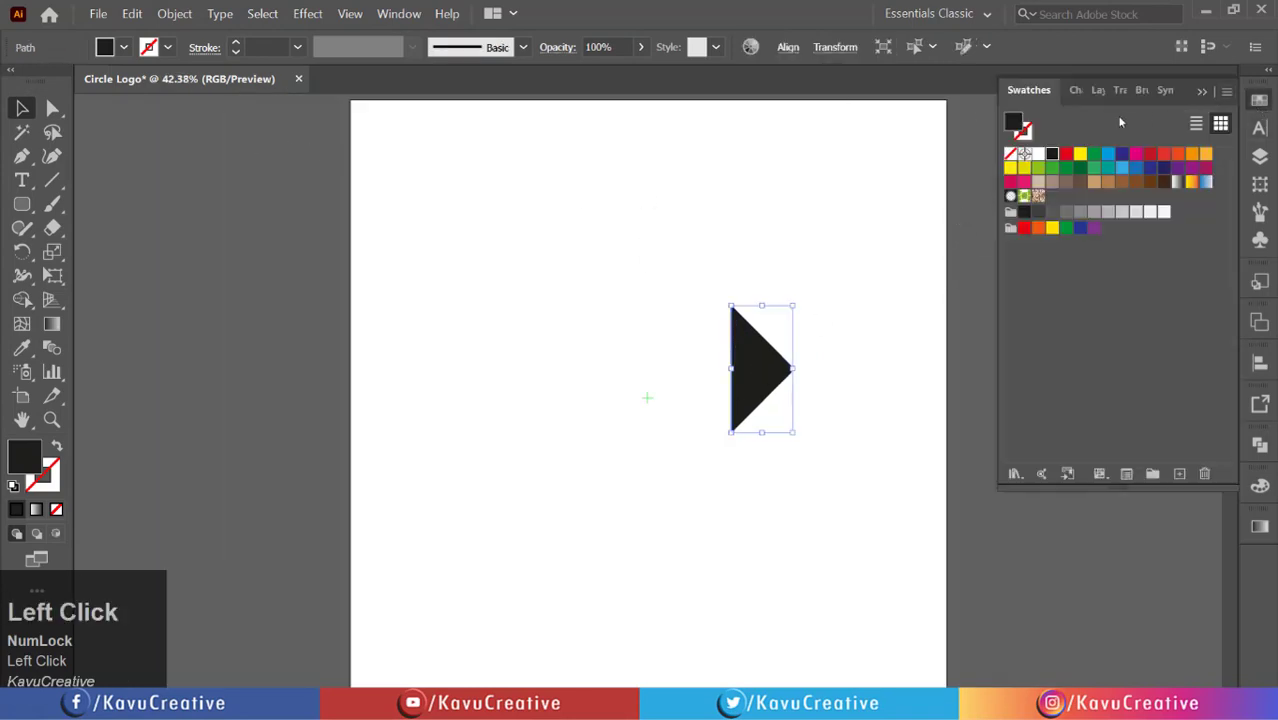
pyautogui.click(1066, 156)
# Set the black sliver to 20% opacity, then select both the triangle and sliver.
pyautogui.click(846, 254)
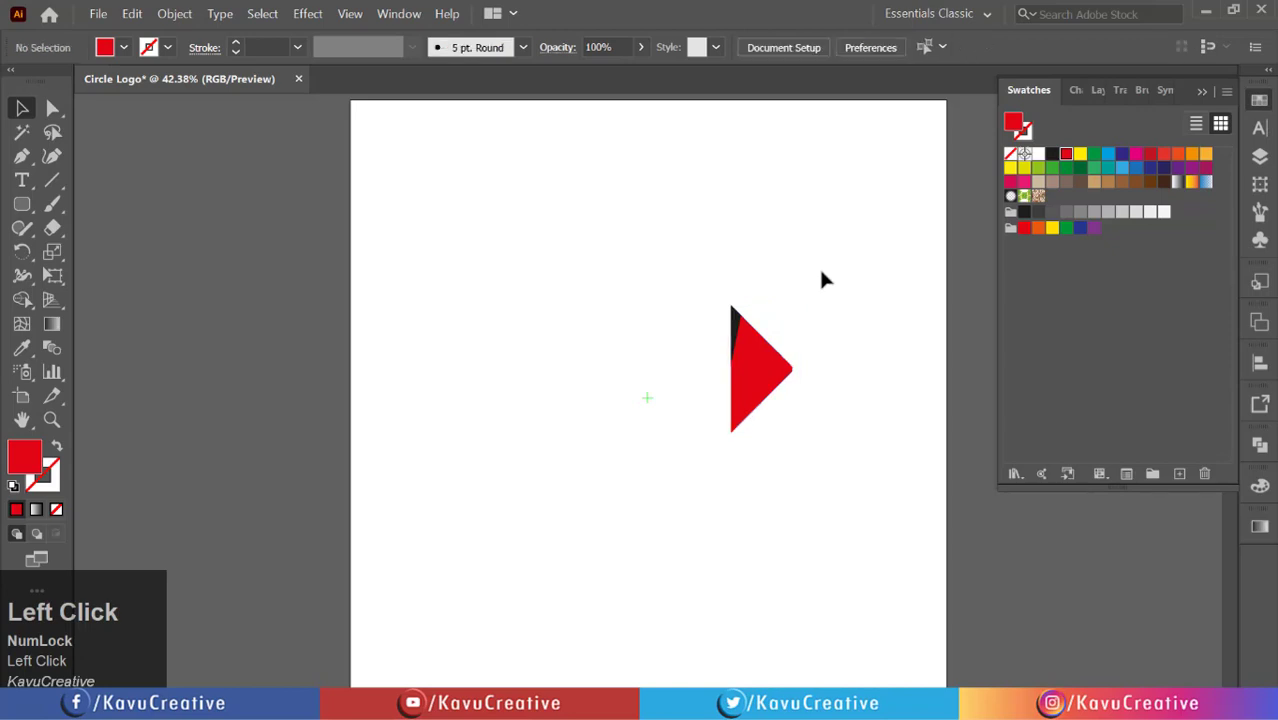
pyautogui.click(736, 325)
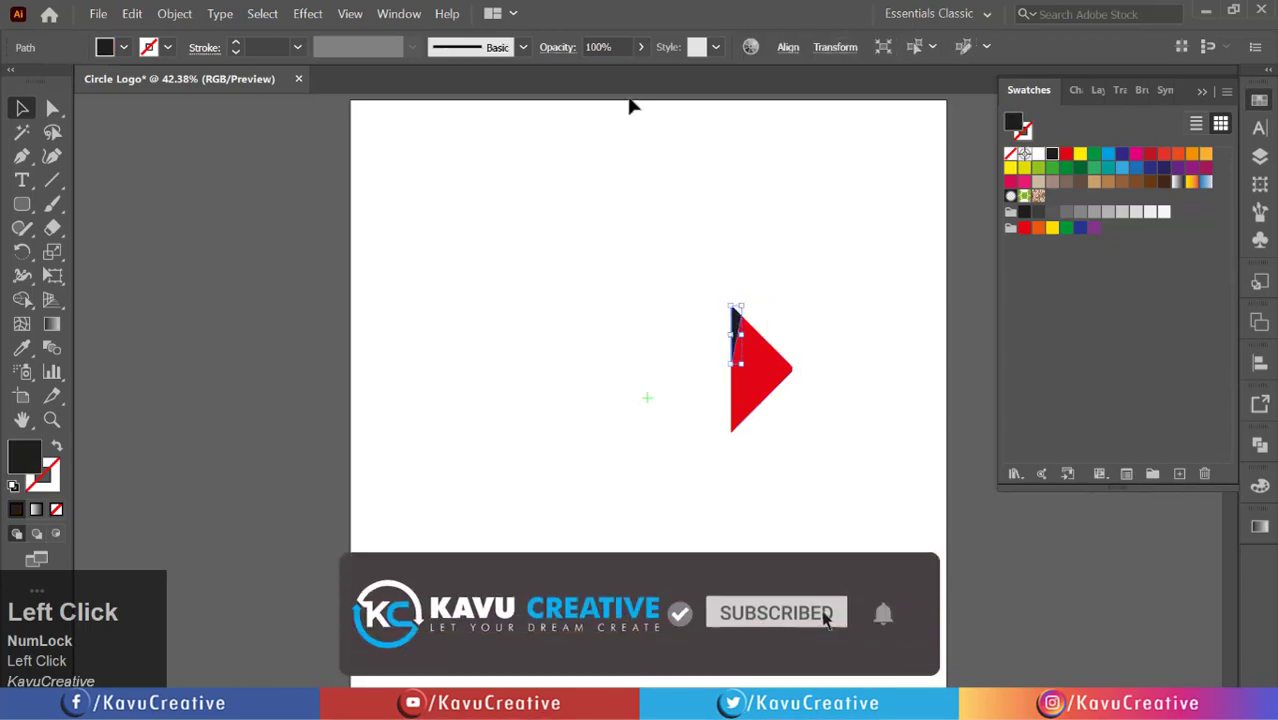
pyautogui.click(558, 52)
pyautogui.write('20')
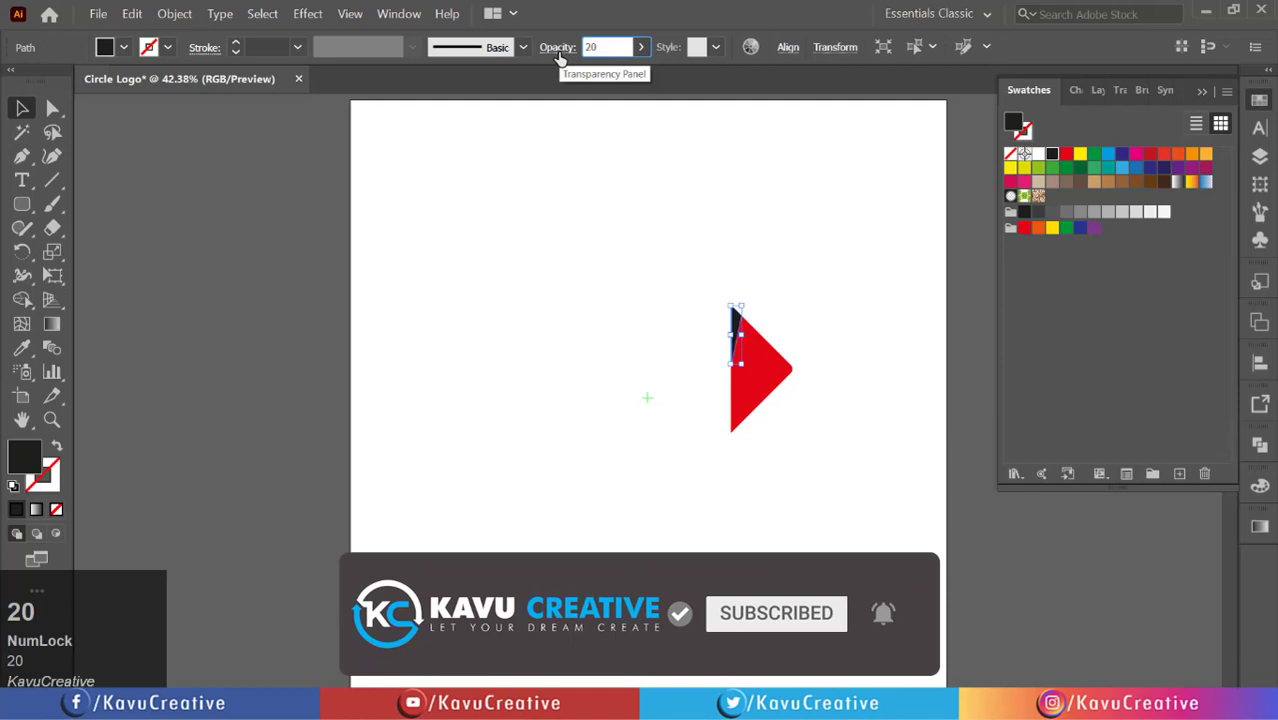
pyautogui.press('Return')
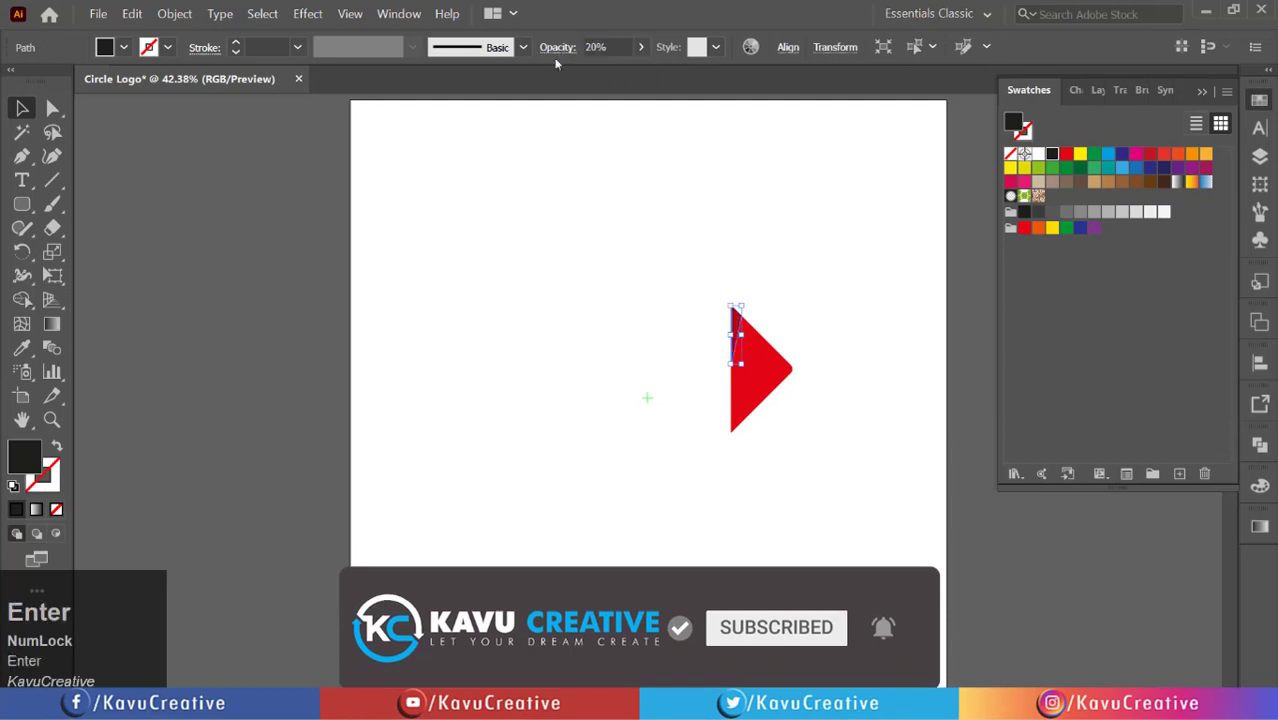
pyautogui.click(735, 230)
pyautogui.moveTo(711, 293); pyautogui.dragTo(782, 382)
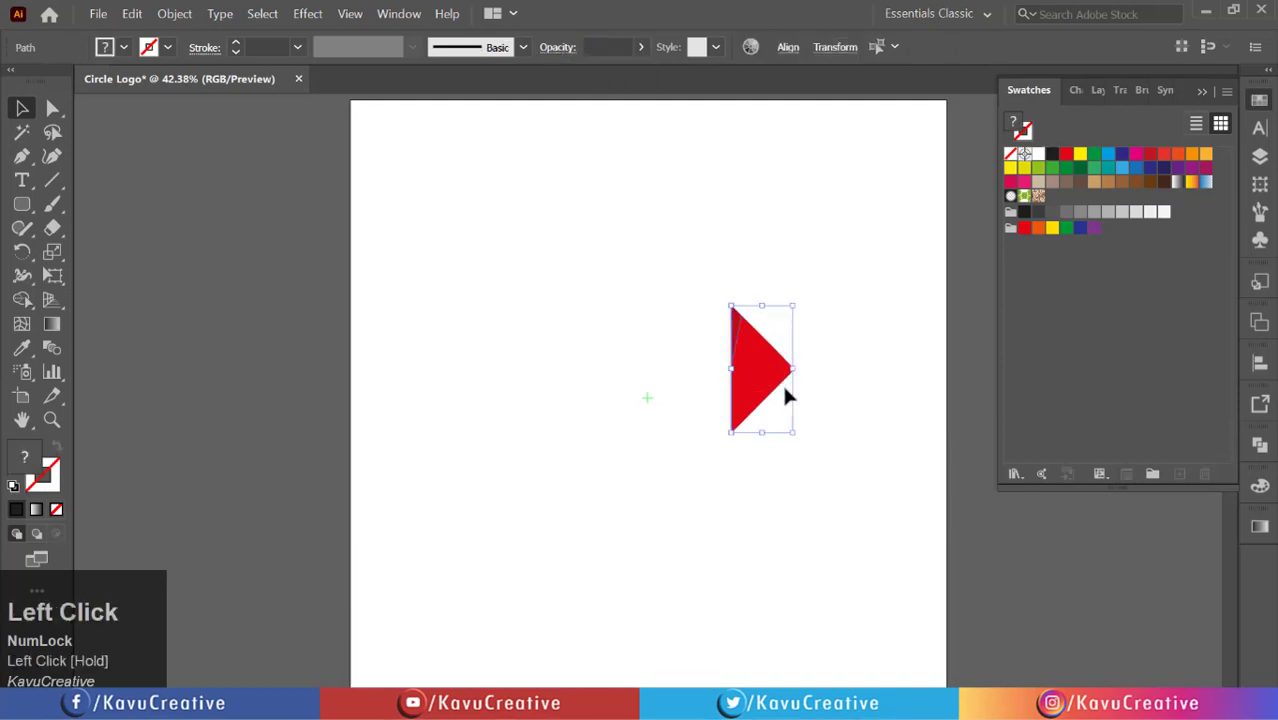
# Copy the red triangle and sliver rotated 45° around the artboard's centre point.
pyautogui.click(22, 252)
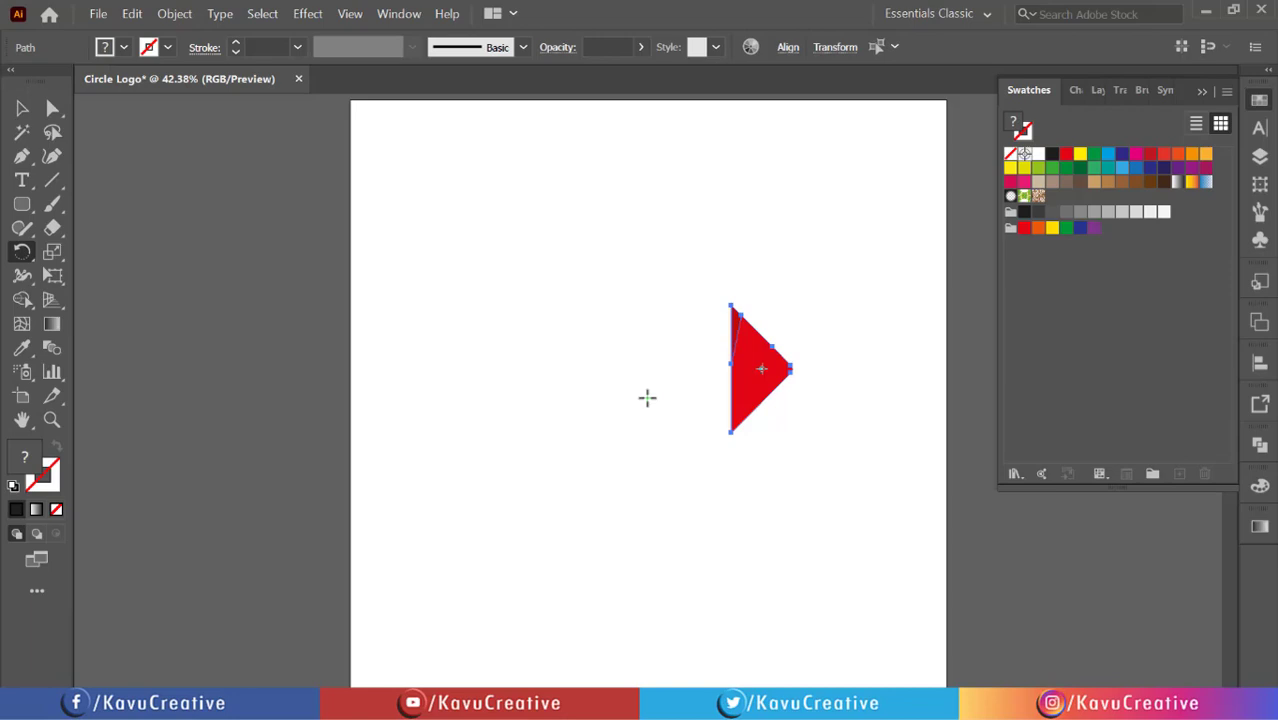
pyautogui.keyDown('alt'); pyautogui.click(647, 398); pyautogui.keyUp('alt')
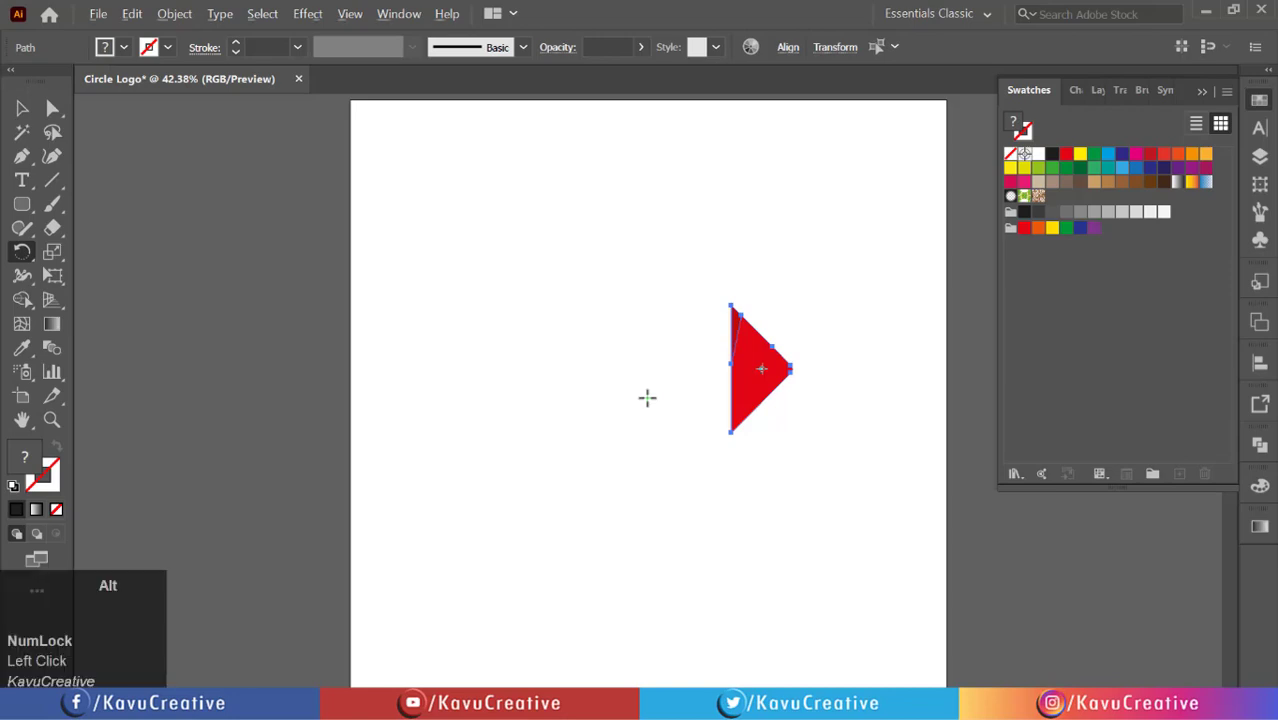
pyautogui.keyDown('alt'); pyautogui.click(647, 398); pyautogui.keyUp('alt')
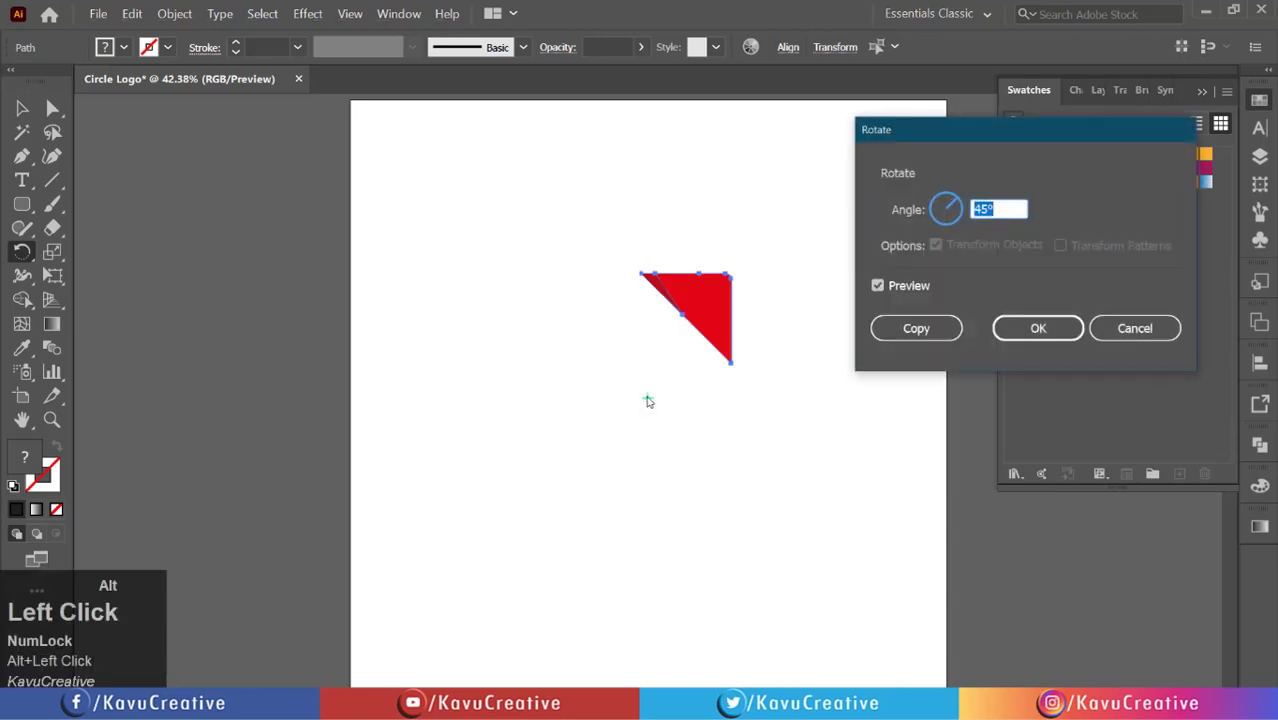
pyautogui.click(905, 215)
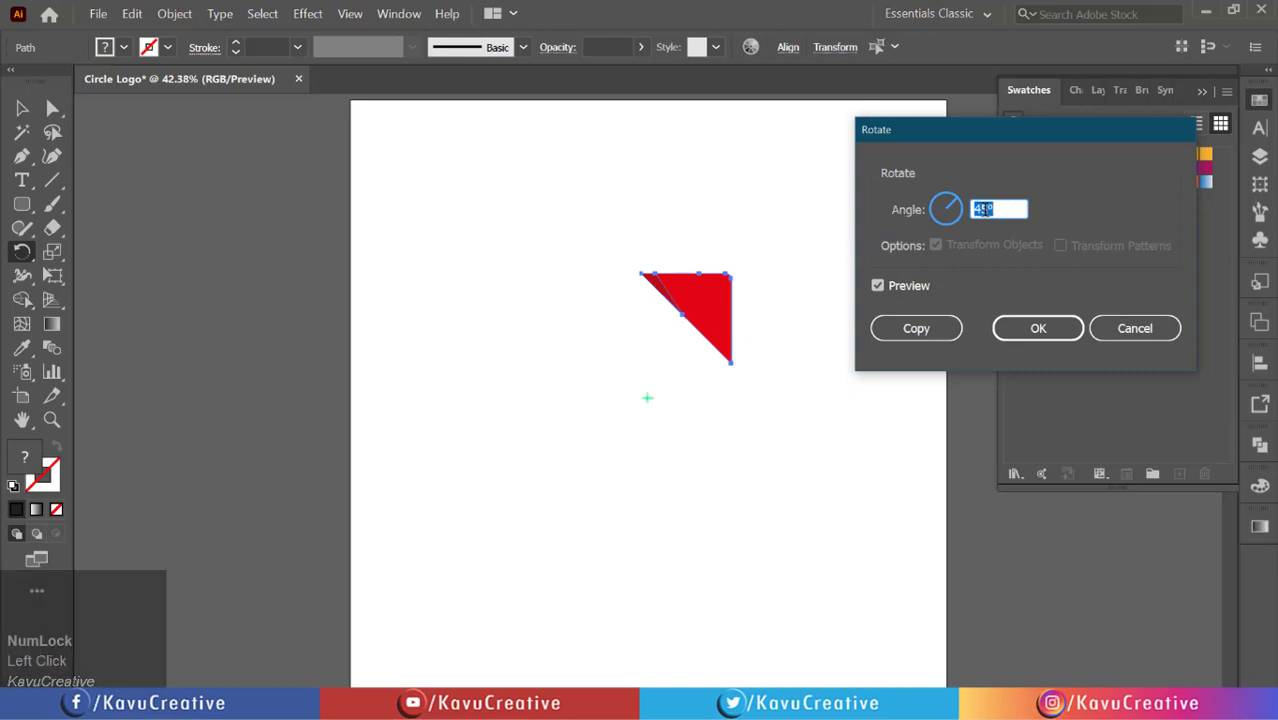
pyautogui.click(878, 286)
pyautogui.click(878, 286)
pyautogui.click(878, 286)
pyautogui.click(878, 286)
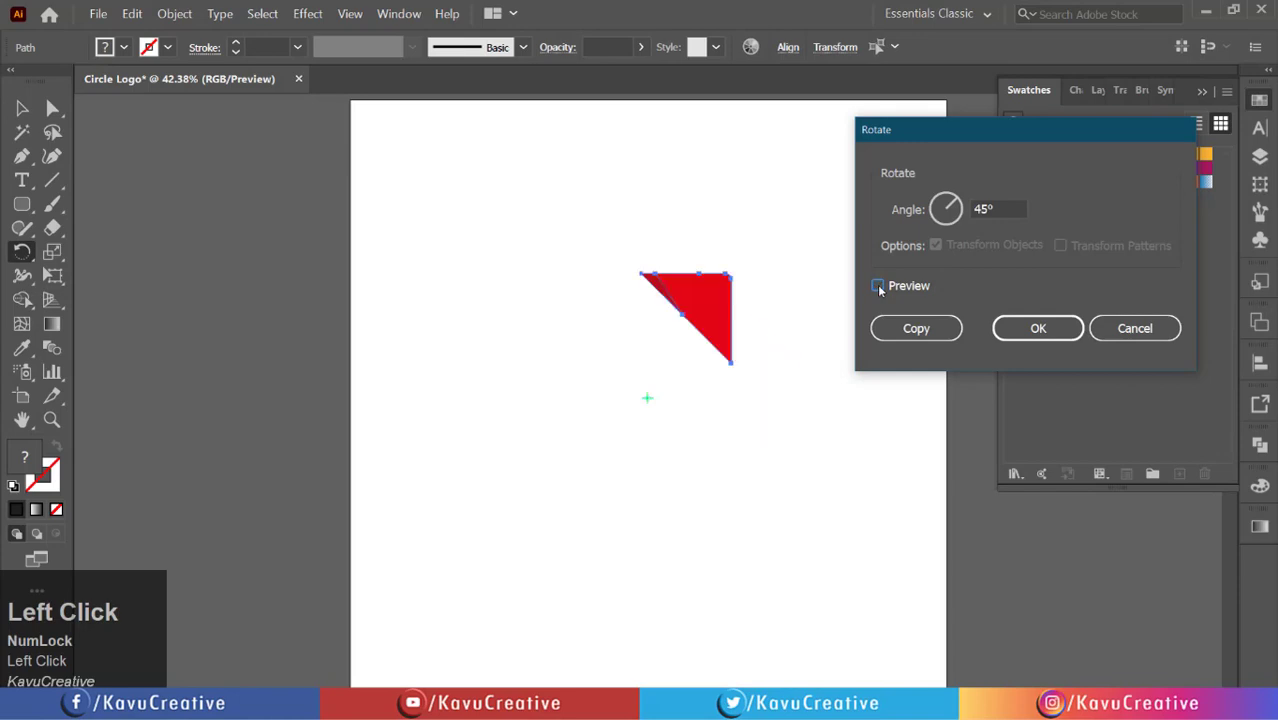
pyautogui.click(905, 327)
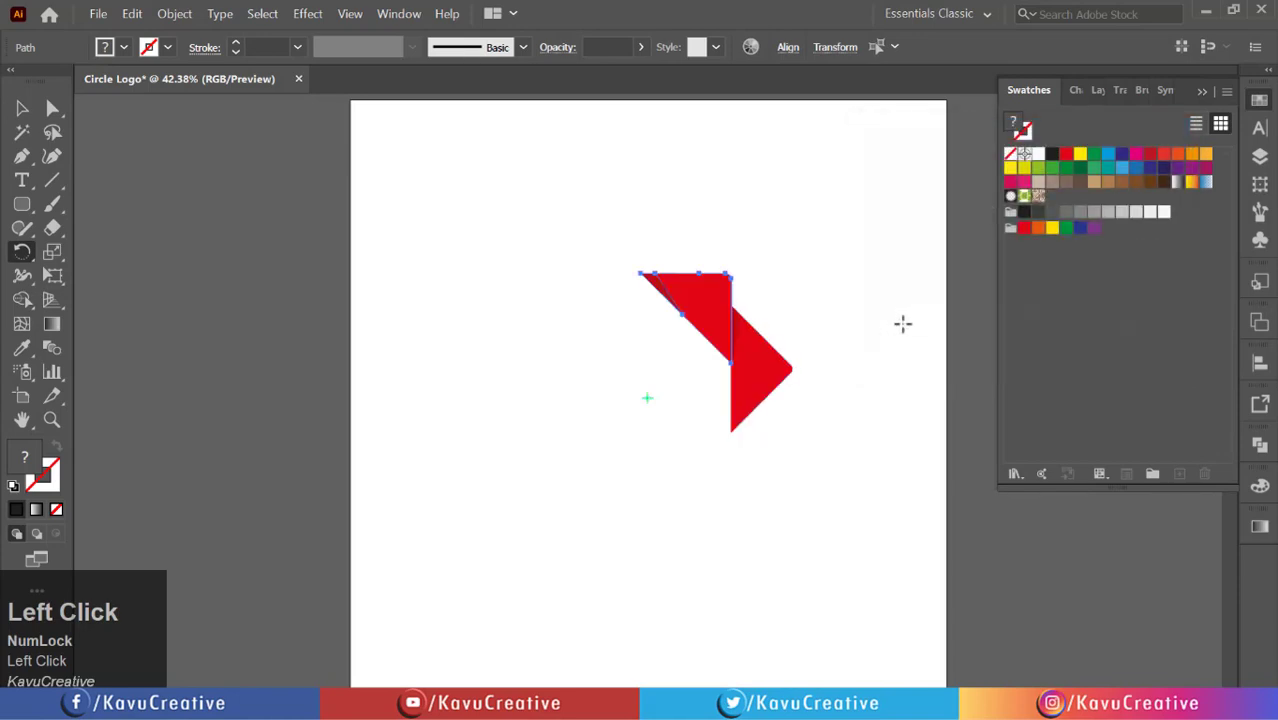
# Repeat the 45° rotated copy four more times with Ctrl+D to complete the eight-piece ring.
pyautogui.hotkey('ctrl', 'd')
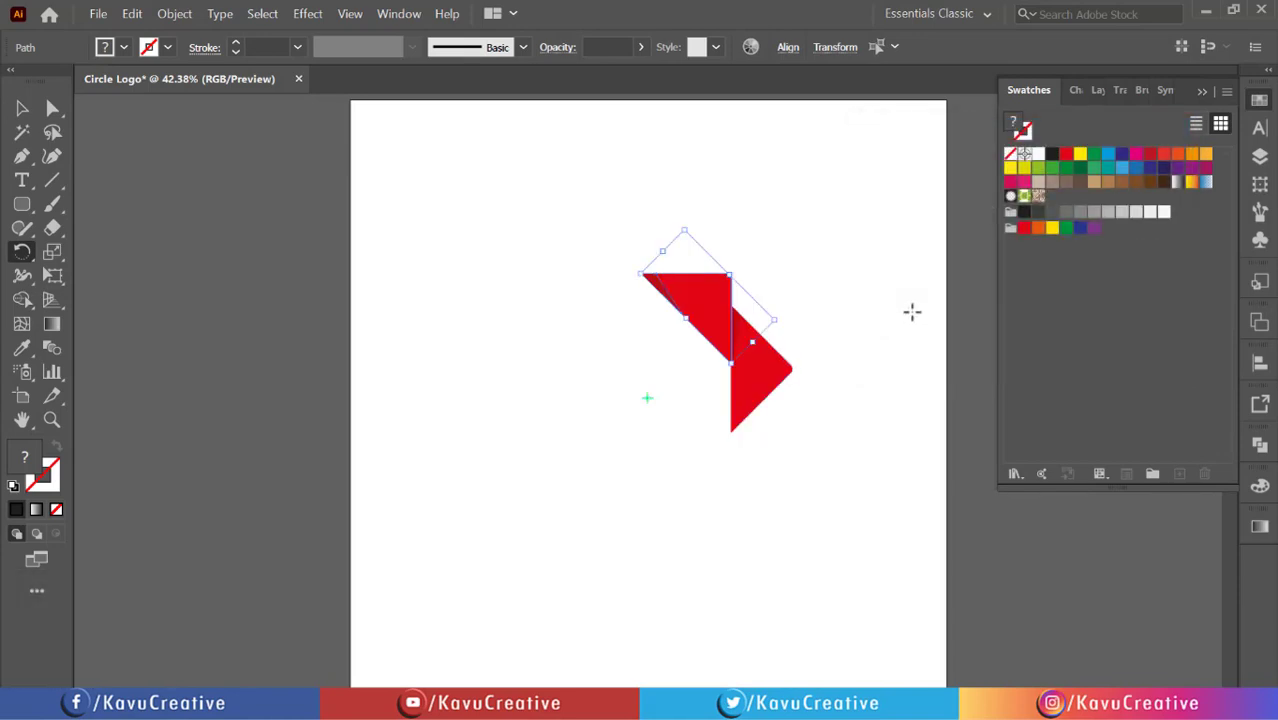
pyautogui.hotkey('ctrl', 'd')
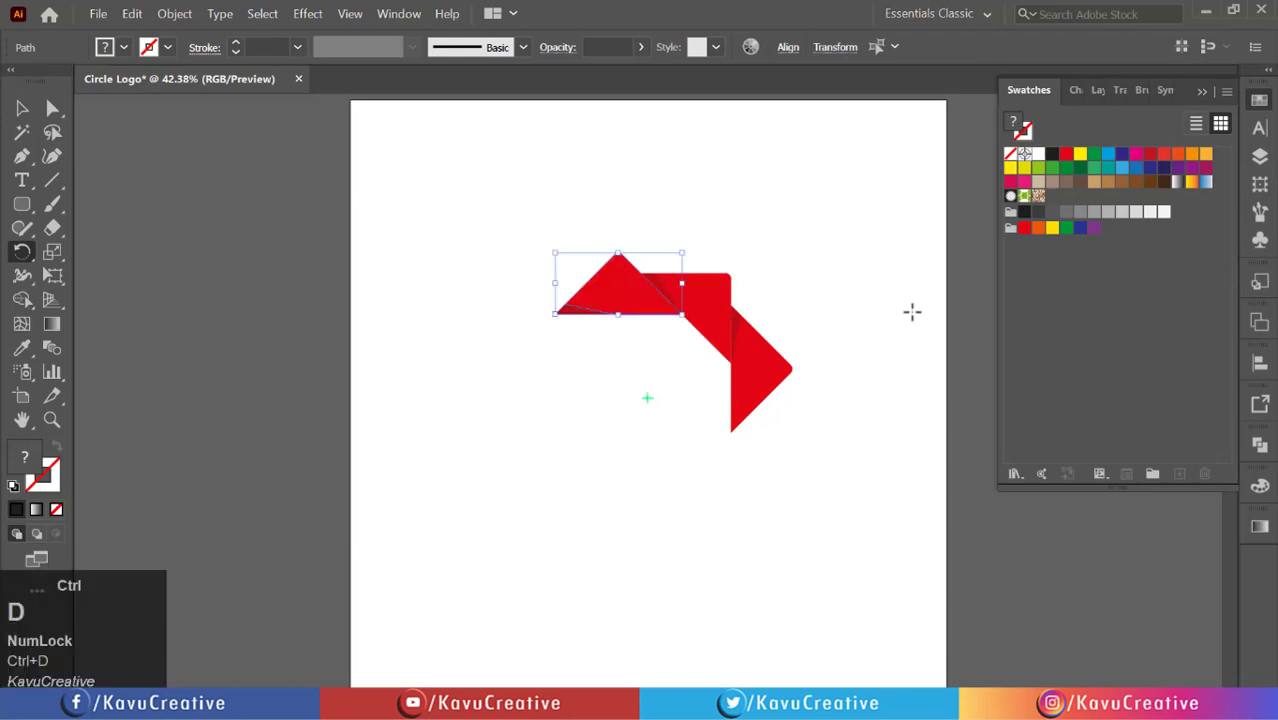
pyautogui.hotkey('ctrl', 'd')
pyautogui.hotkey('ctrl', 'd')
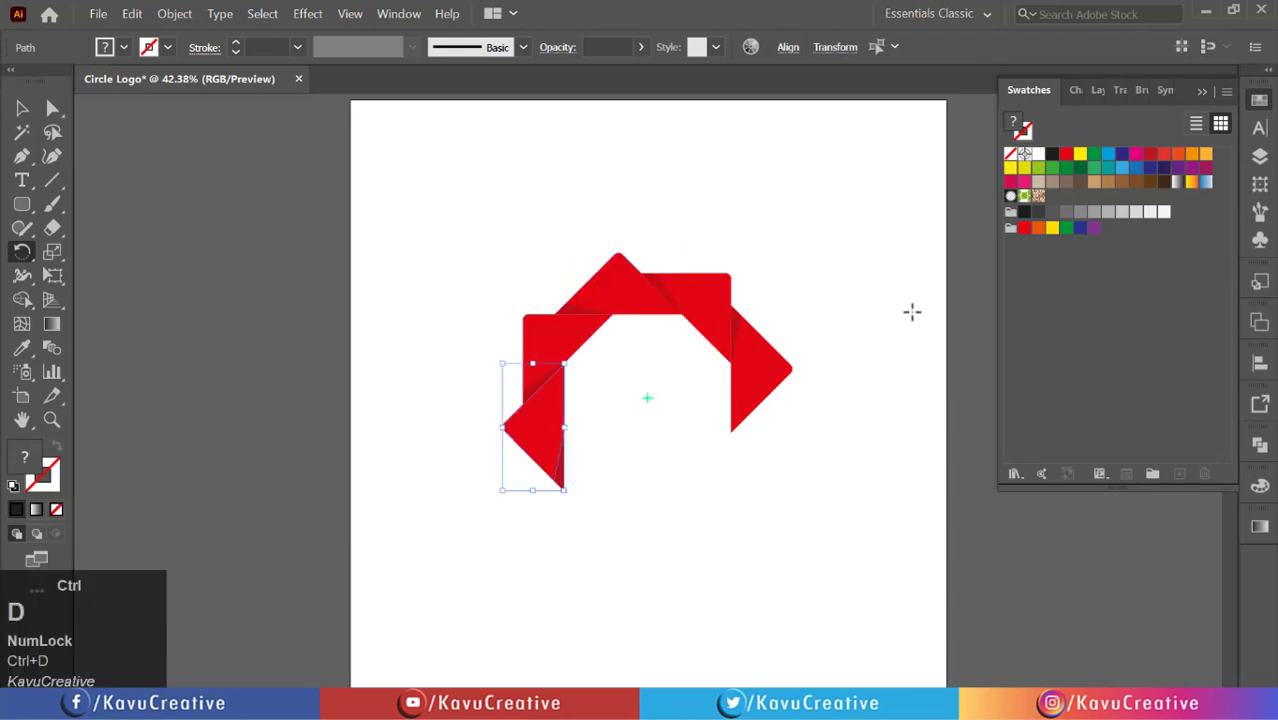
pyautogui.hotkey('ctrl', 'd')
pyautogui.hotkey('ctrl', 'd')
pyautogui.hotkey('ctrl', 'd')
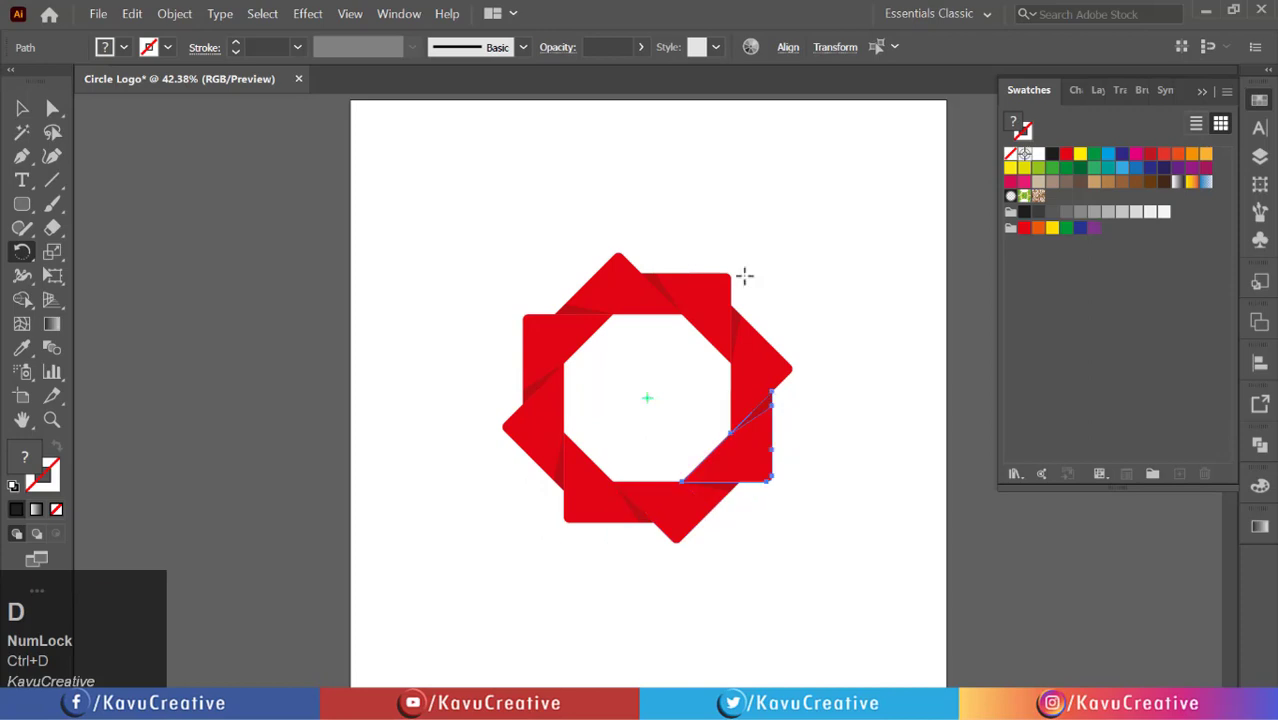
pyautogui.click(22, 108)
# Colour the top-right piece yellow, right green, bottom-right dark blue, and bottom magenta.
pyautogui.click(422, 168)
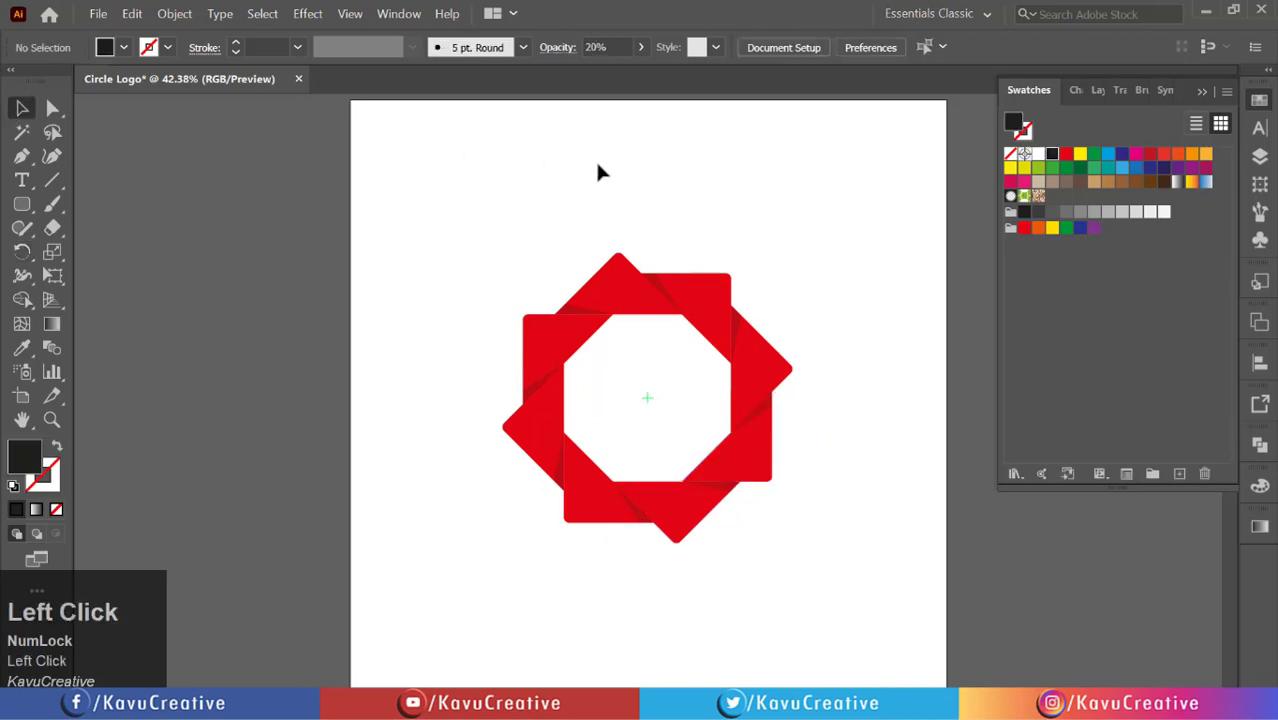
pyautogui.click(719, 286)
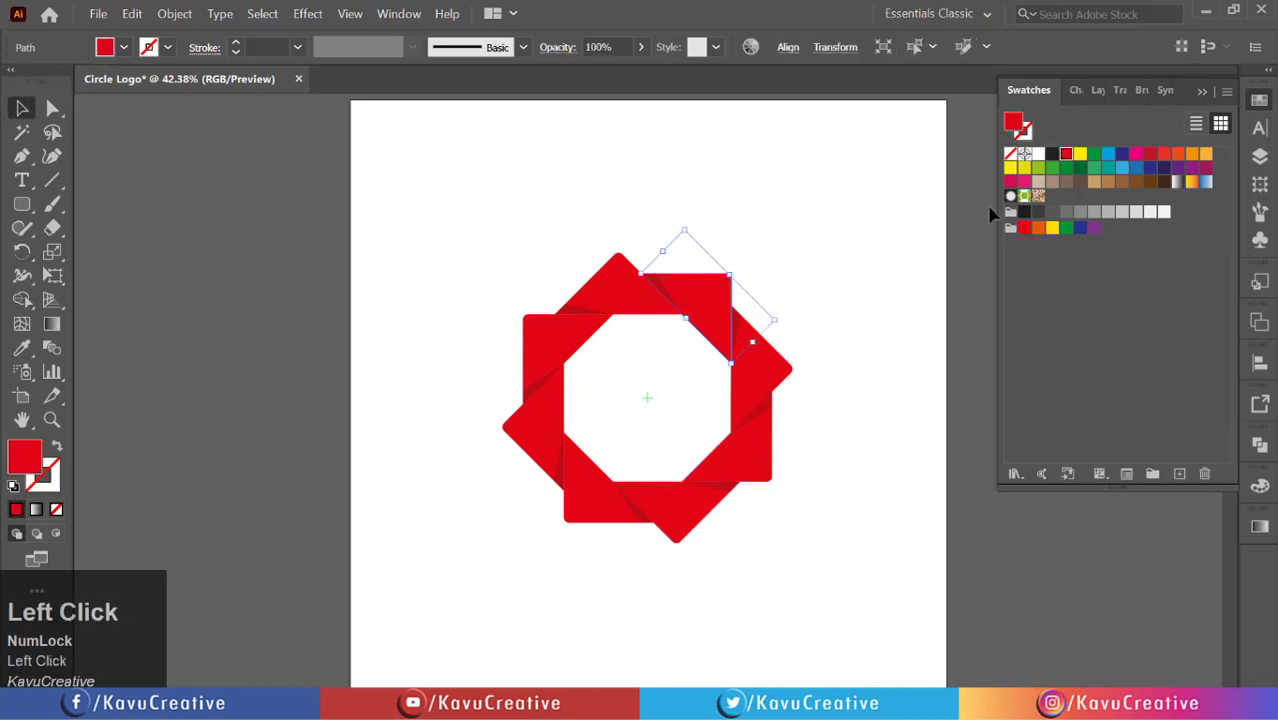
pyautogui.click(1080, 153)
pyautogui.click(778, 373)
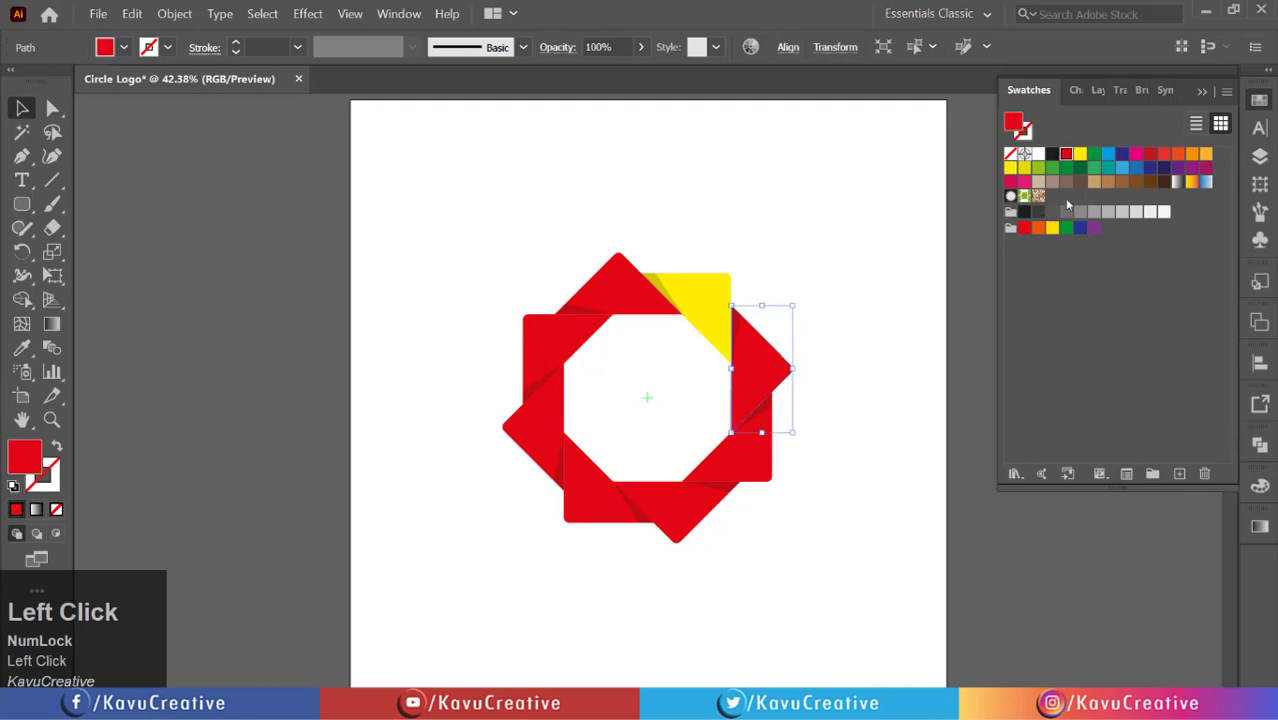
pyautogui.click(1094, 153)
pyautogui.click(770, 460)
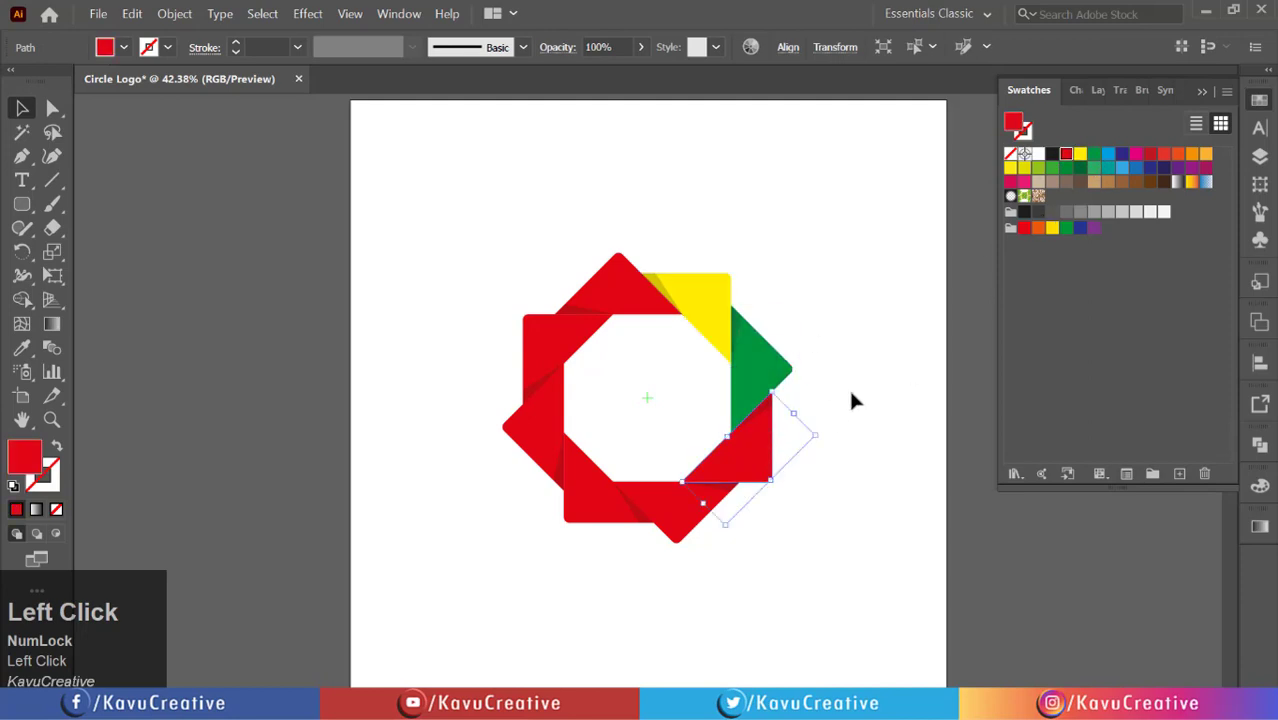
pyautogui.click(1122, 153)
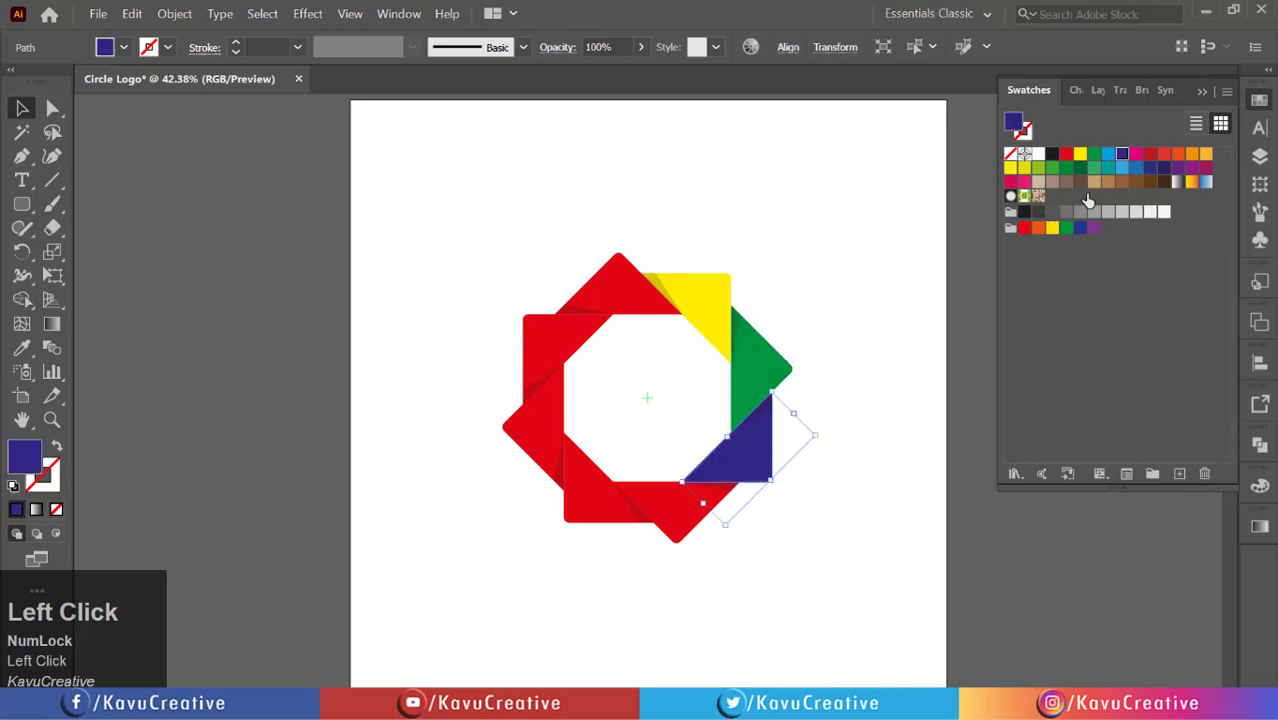
pyautogui.click(665, 522)
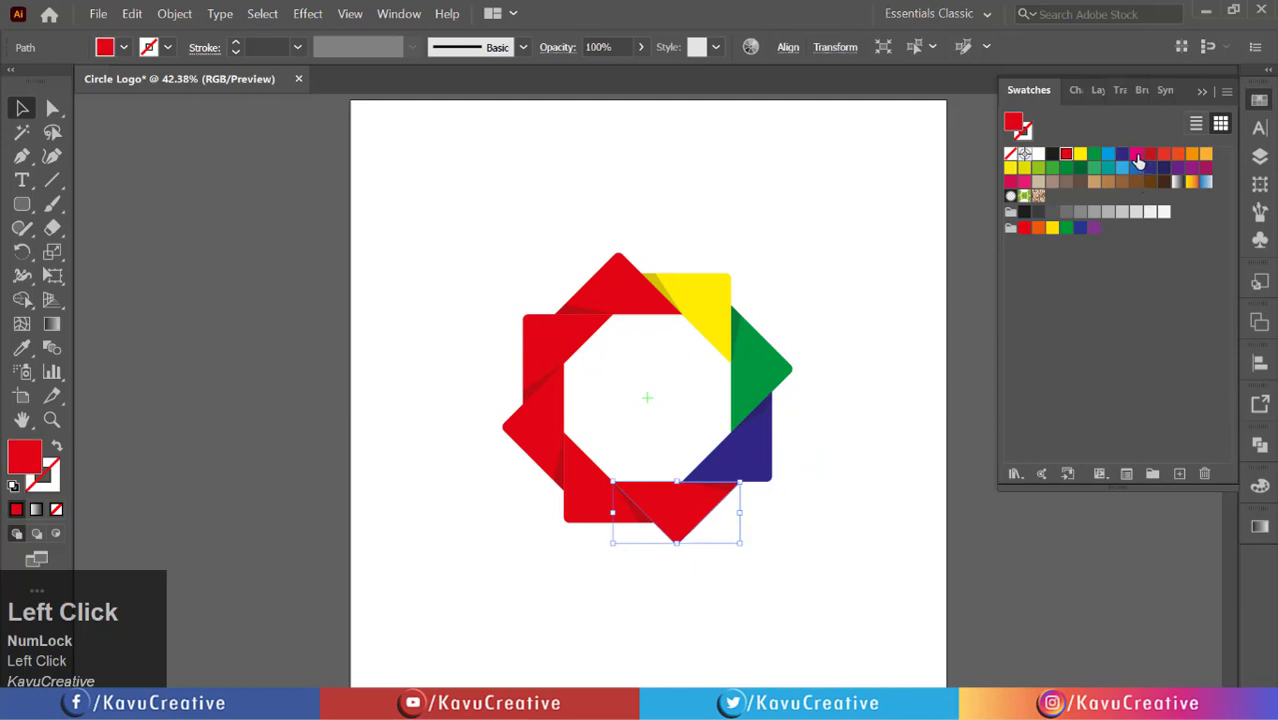
pyautogui.click(1136, 154)
# Colour the bottom-left piece blue, left orange, and upper-left dark brown, then deselect.
pyautogui.click(597, 481)
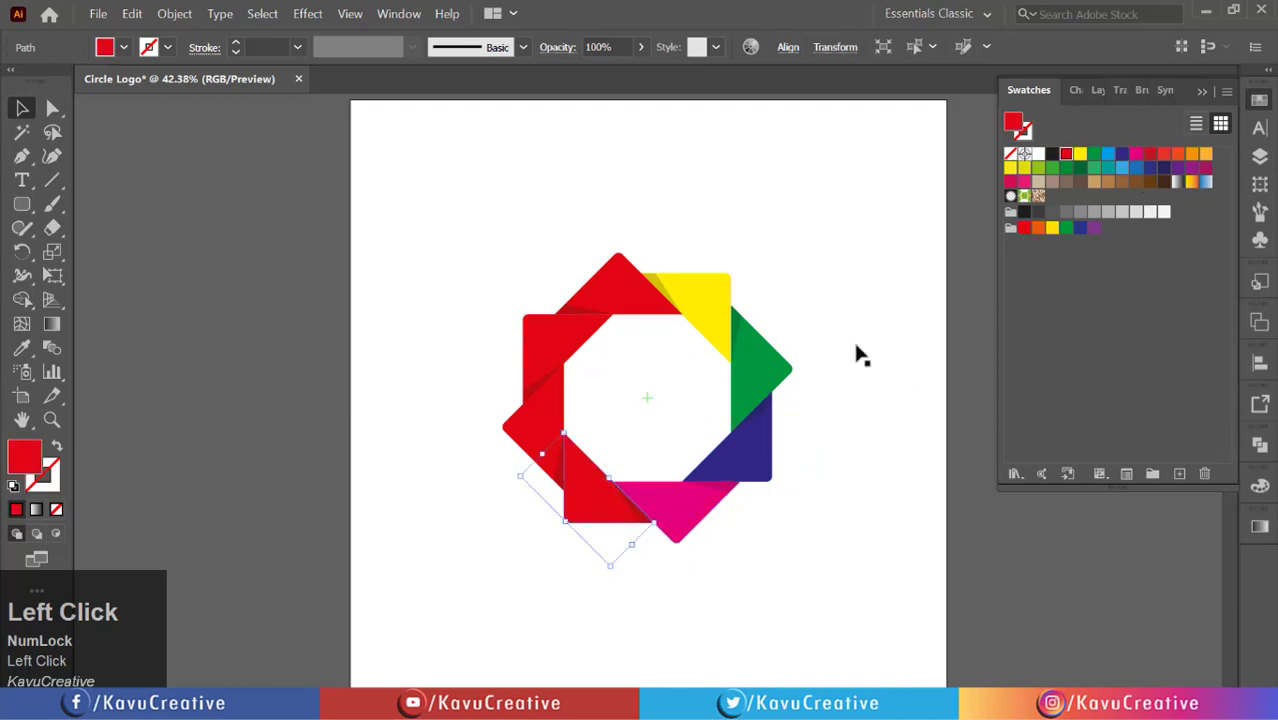
pyautogui.click(1108, 153)
pyautogui.click(586, 410)
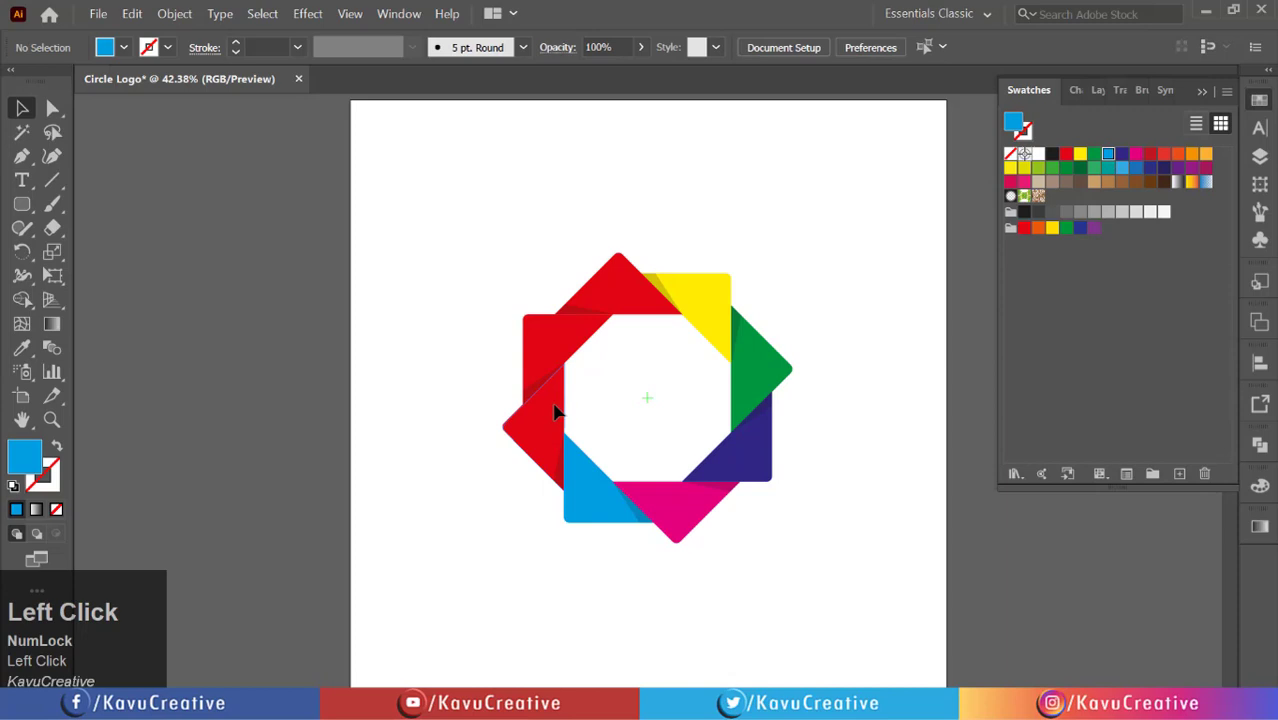
pyautogui.click(556, 412)
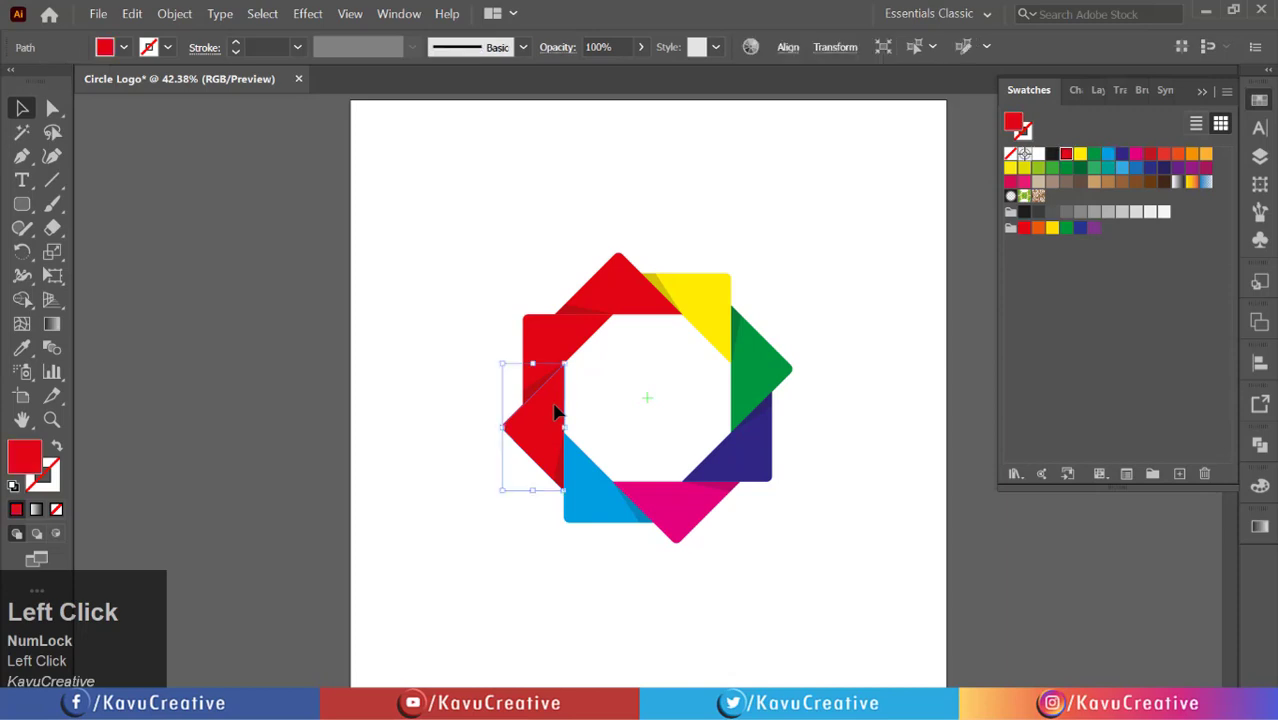
pyautogui.click(1208, 160)
pyautogui.click(530, 352)
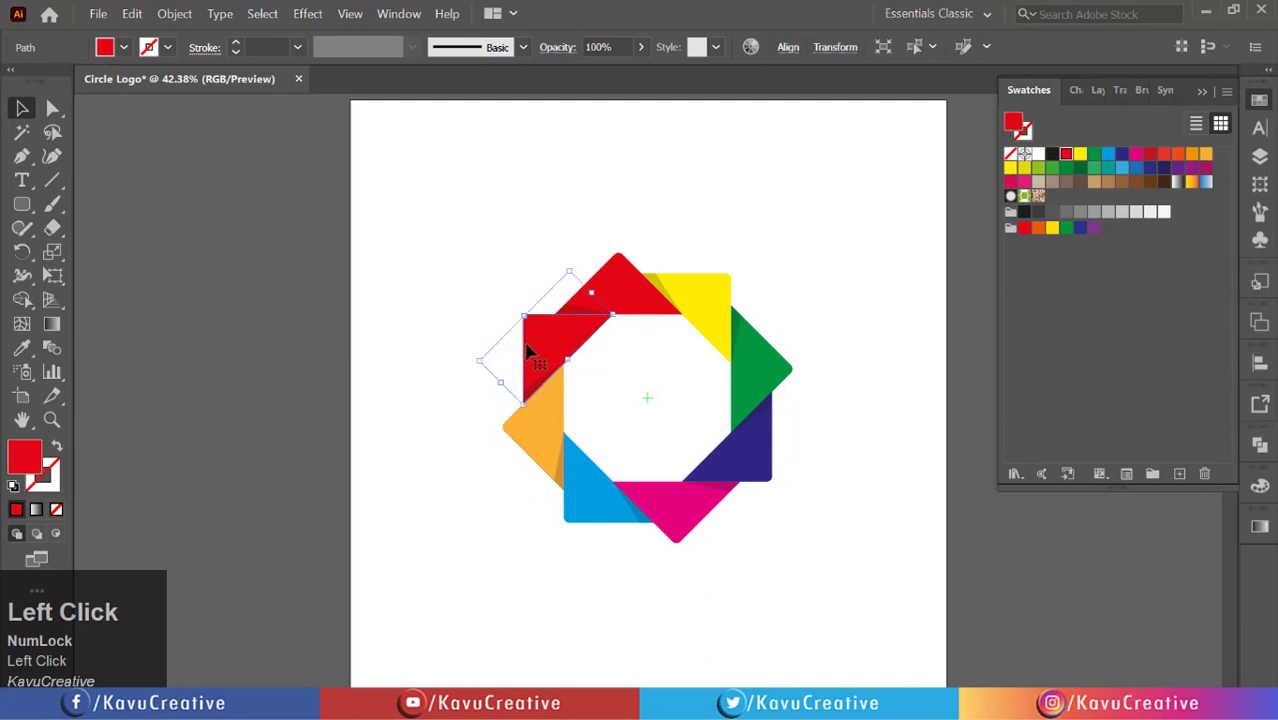
pyautogui.click(1163, 182)
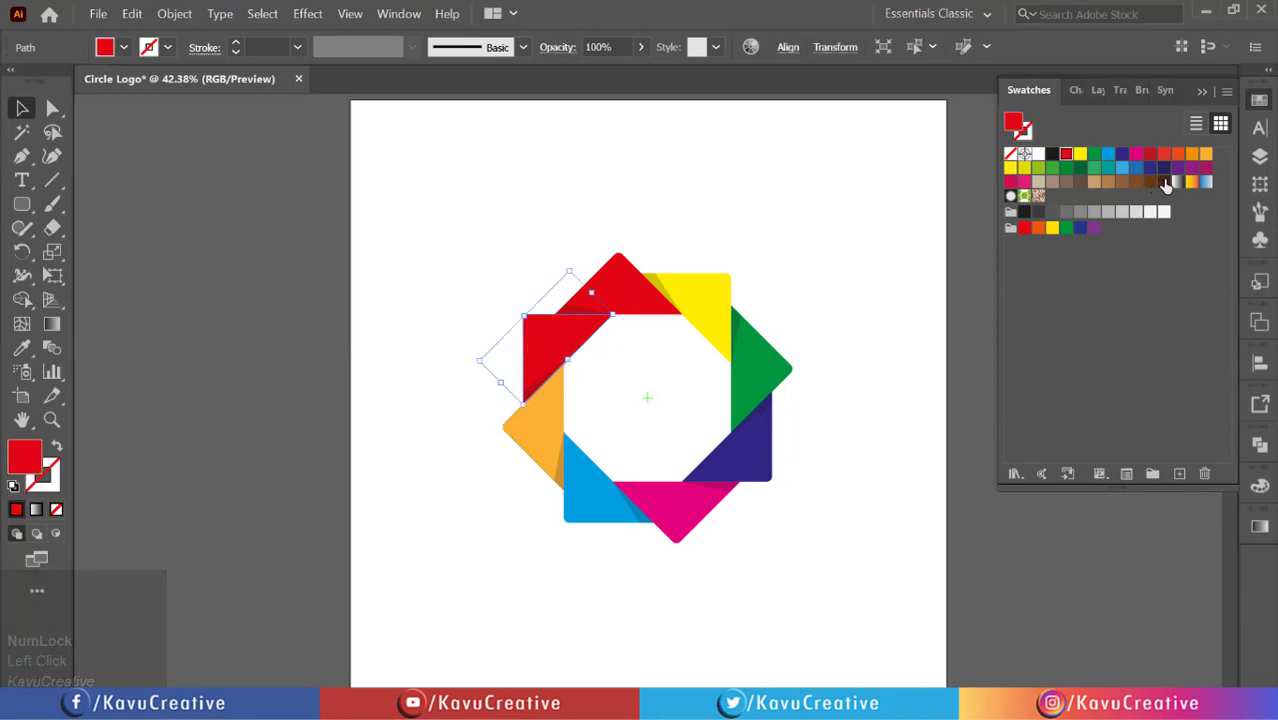
pyautogui.click(843, 215)
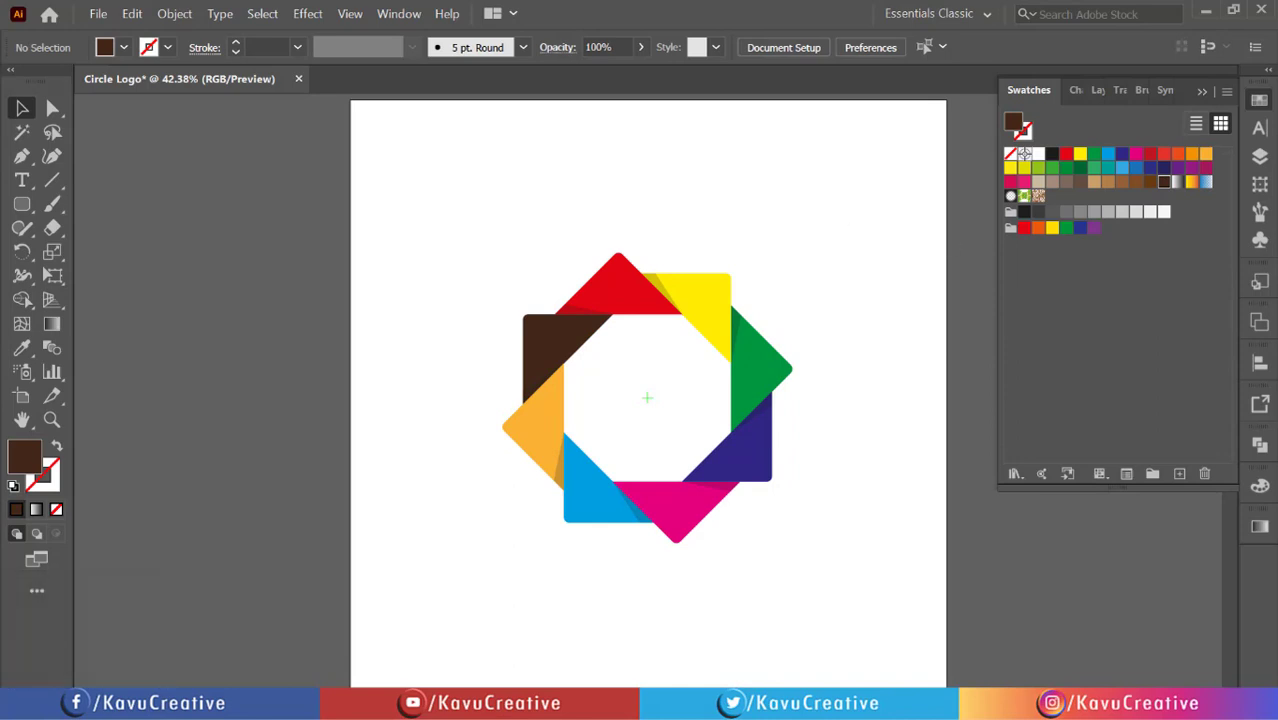
# Collapse the Swatches panel to reveal the finished eight-piece coloured ring logo.
pyautogui.click(1200, 92)
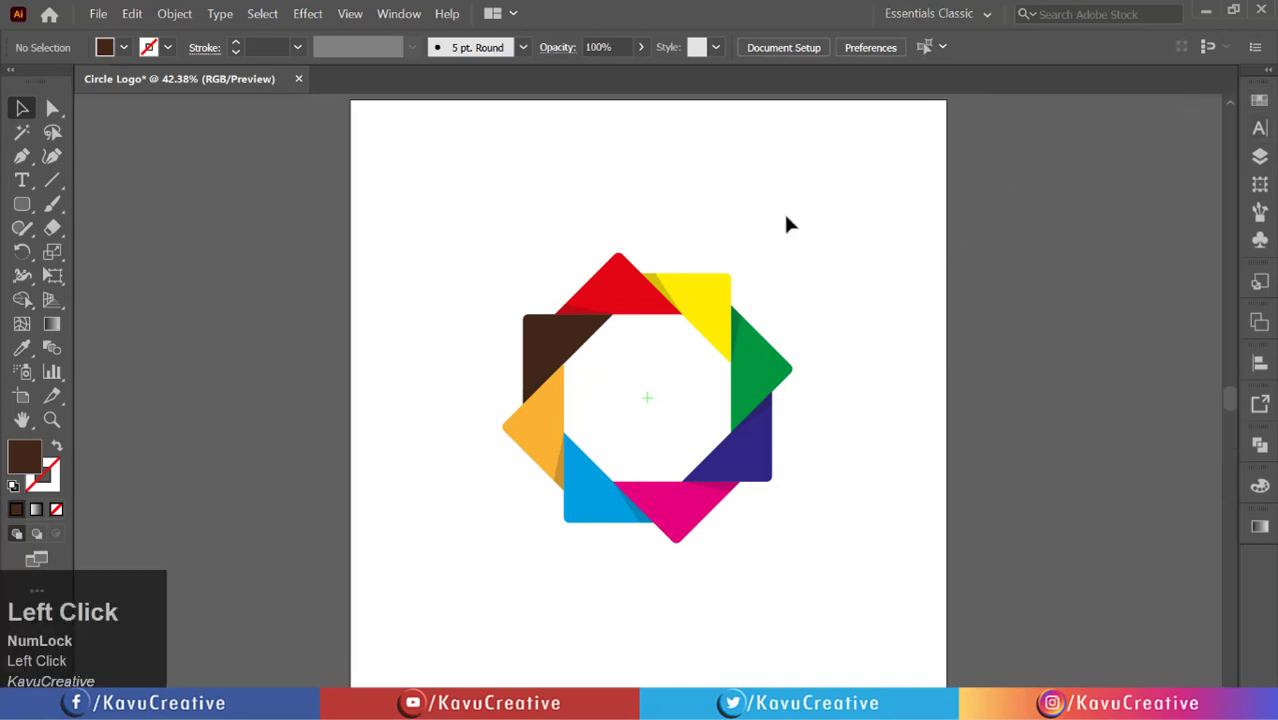
pyautogui.press('ctrl')
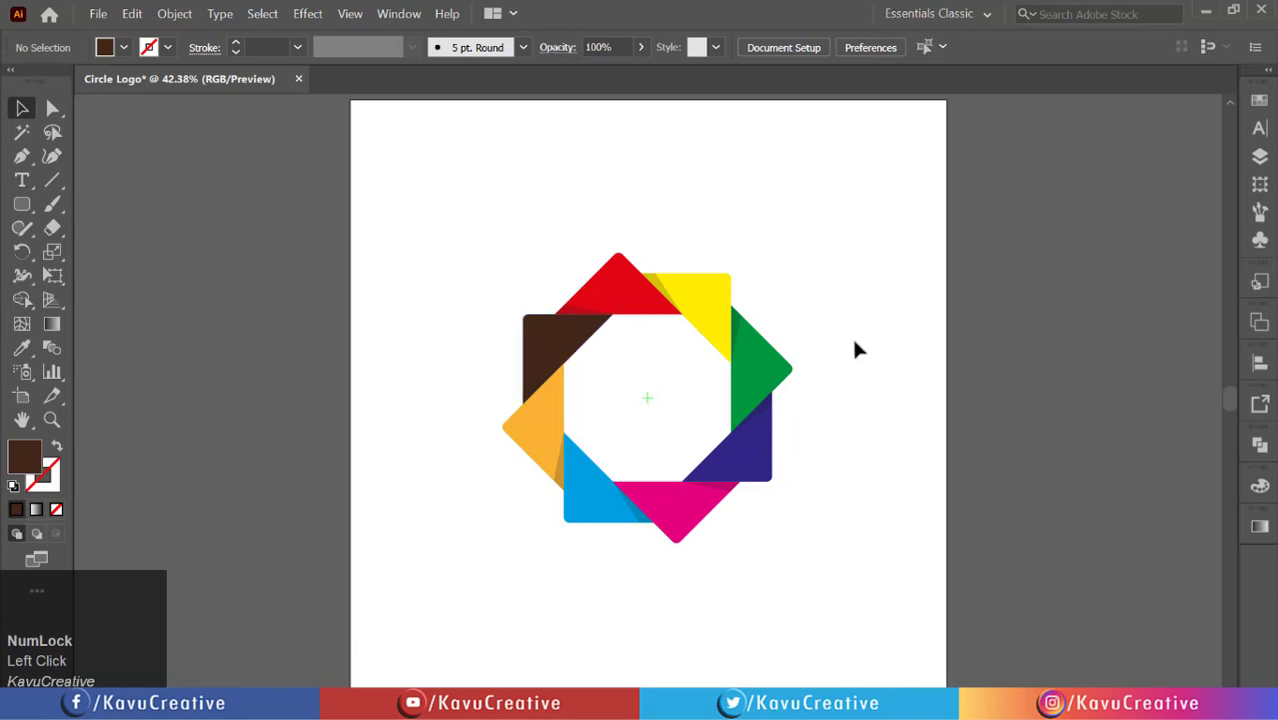